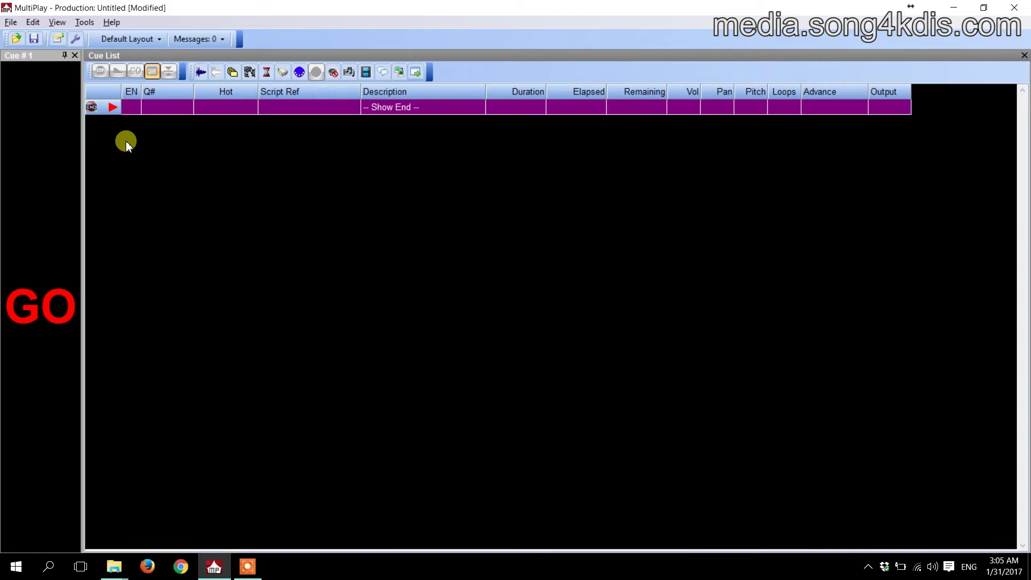
Insert For You Name is Holy.wav into the cue list as an audio cue and test its playback
left_click(202, 75)
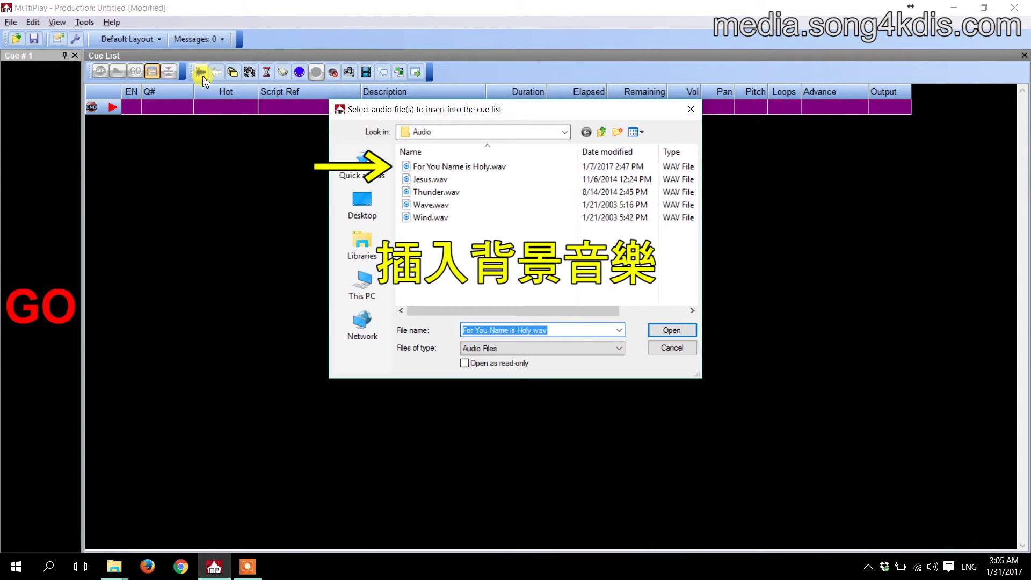
left_click(418, 167)
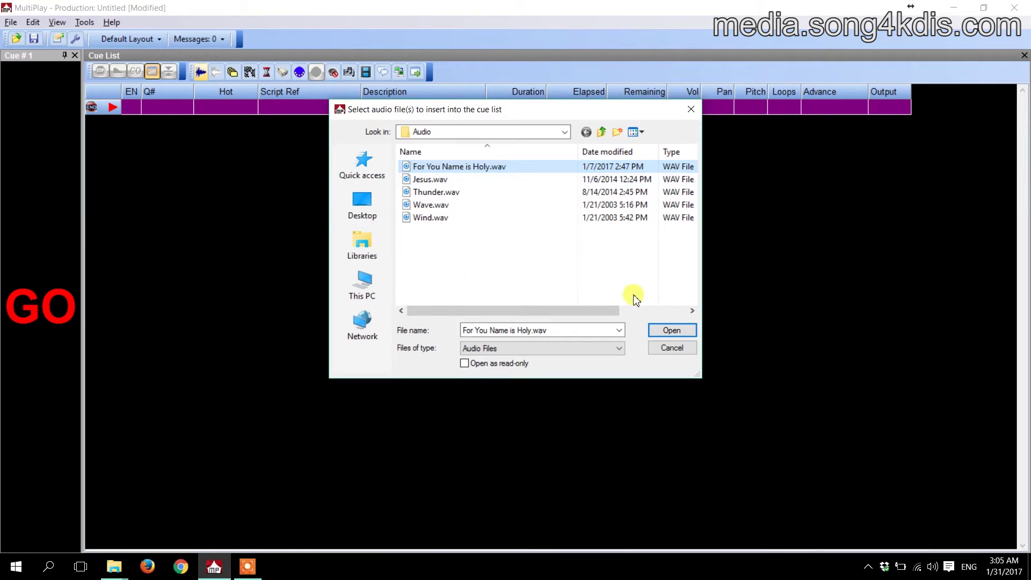
left_click(660, 330)
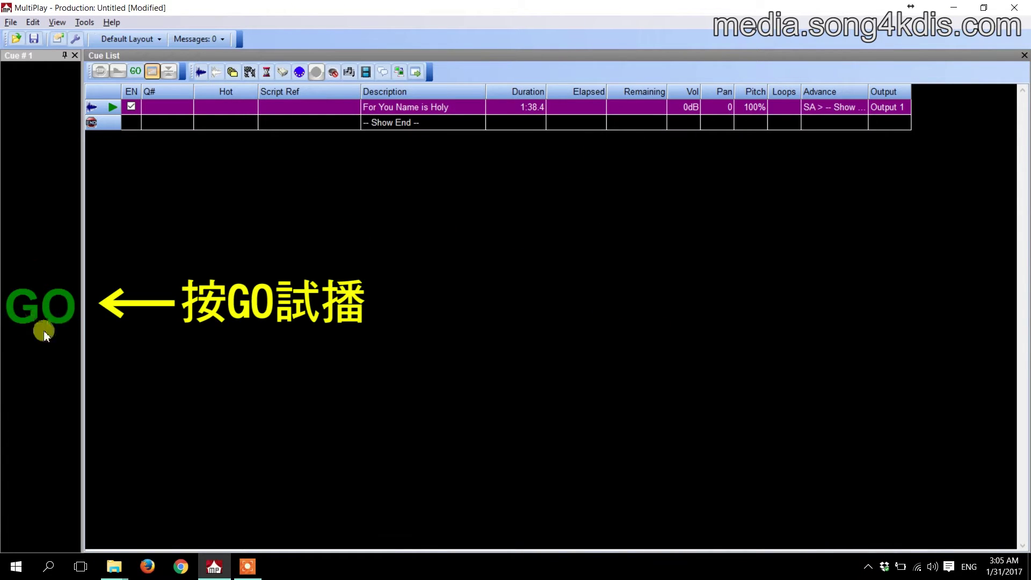
left_click(34, 328)
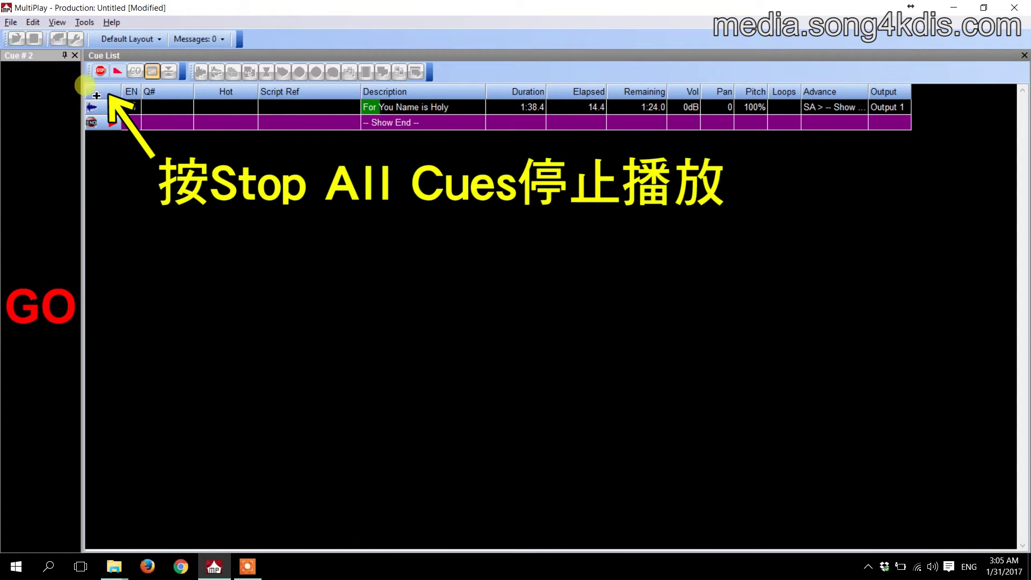
left_click(99, 76)
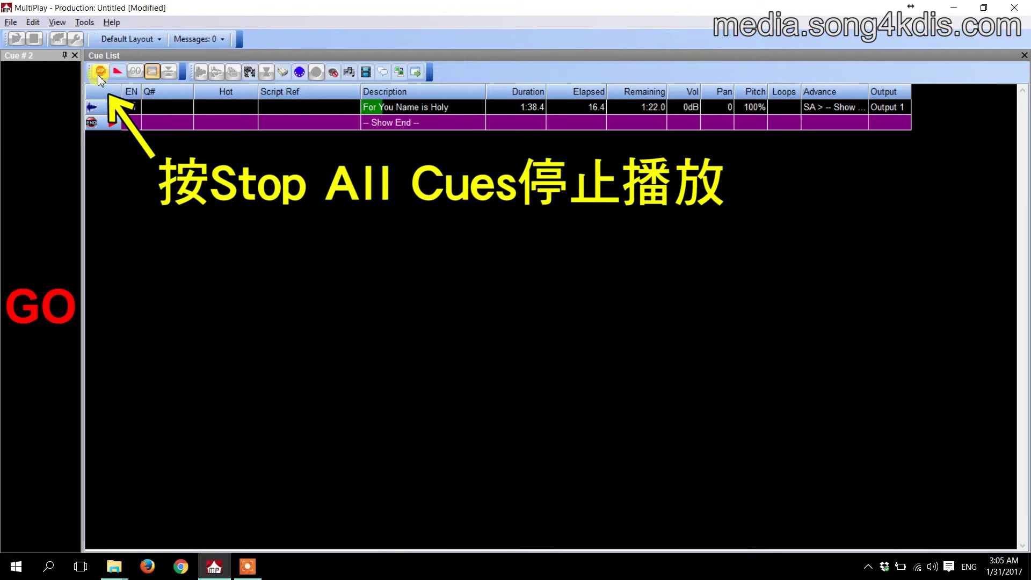
Set the start position of the For You Name is Holy cue to 12 seconds and test its playback
left_click(380, 108)
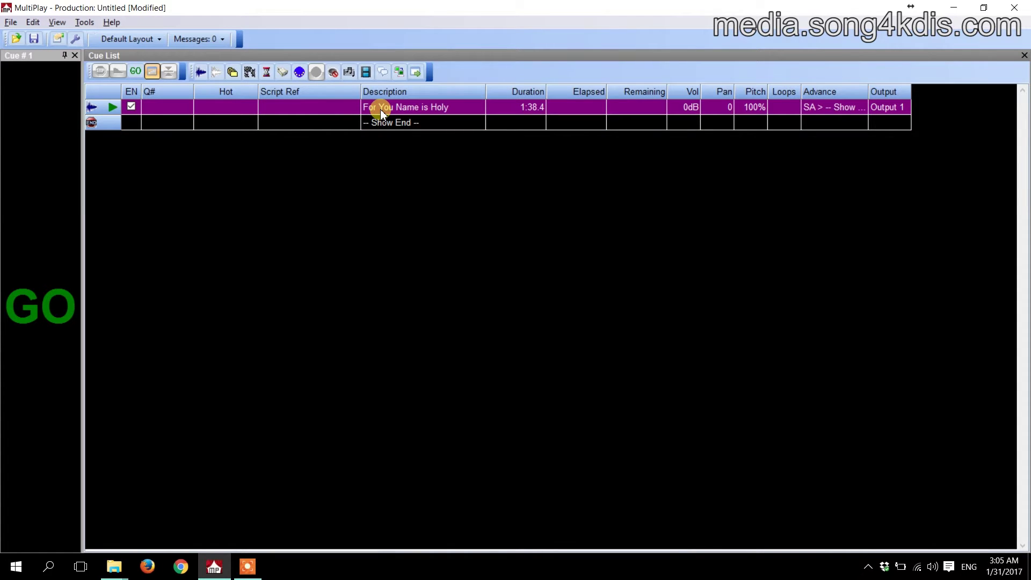
right_click(381, 110)
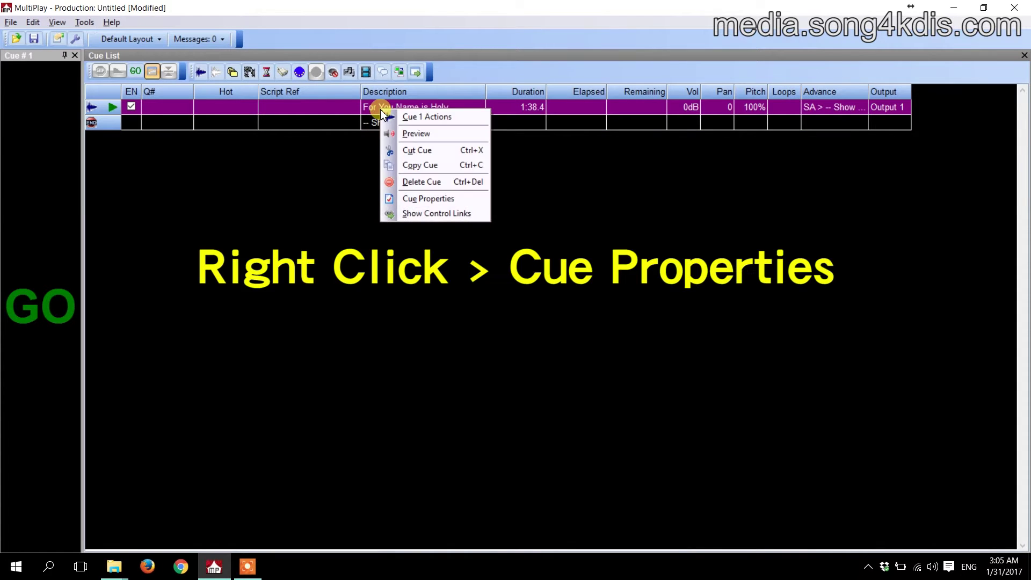
left_click(415, 199)
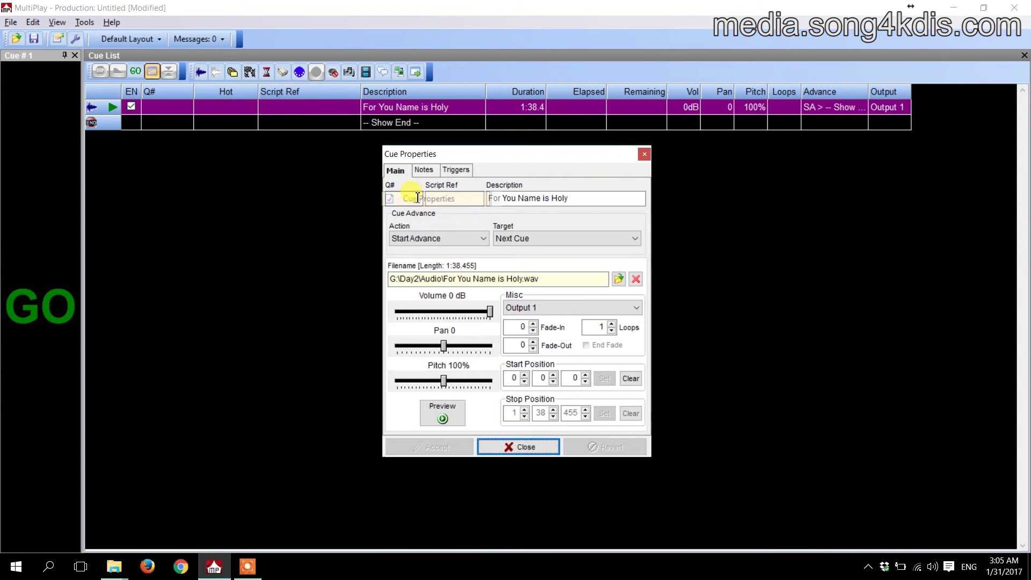
left_click(540, 378)
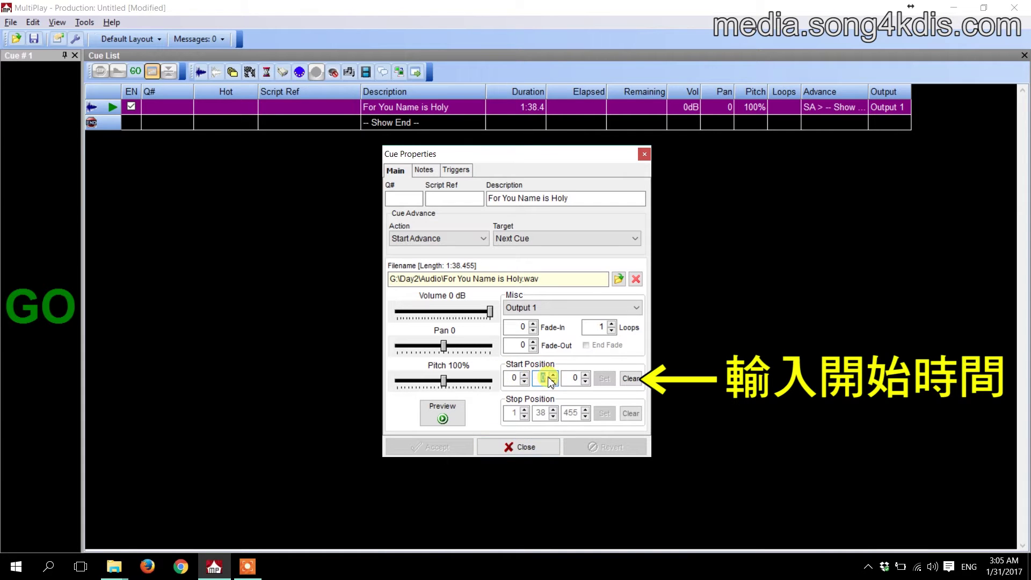
left_click(550, 376)
type("2")
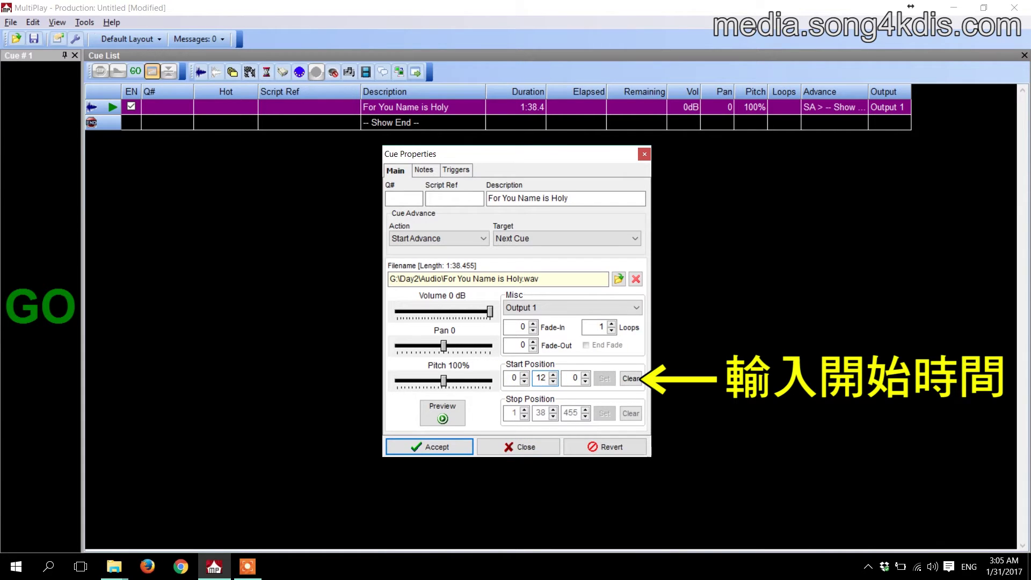
left_click(442, 418)
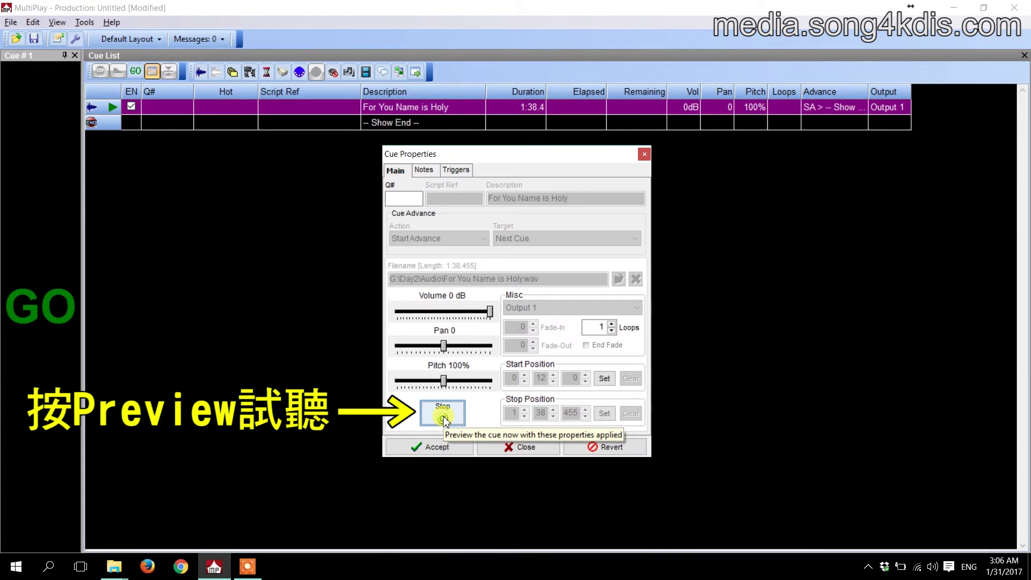
left_click(442, 417)
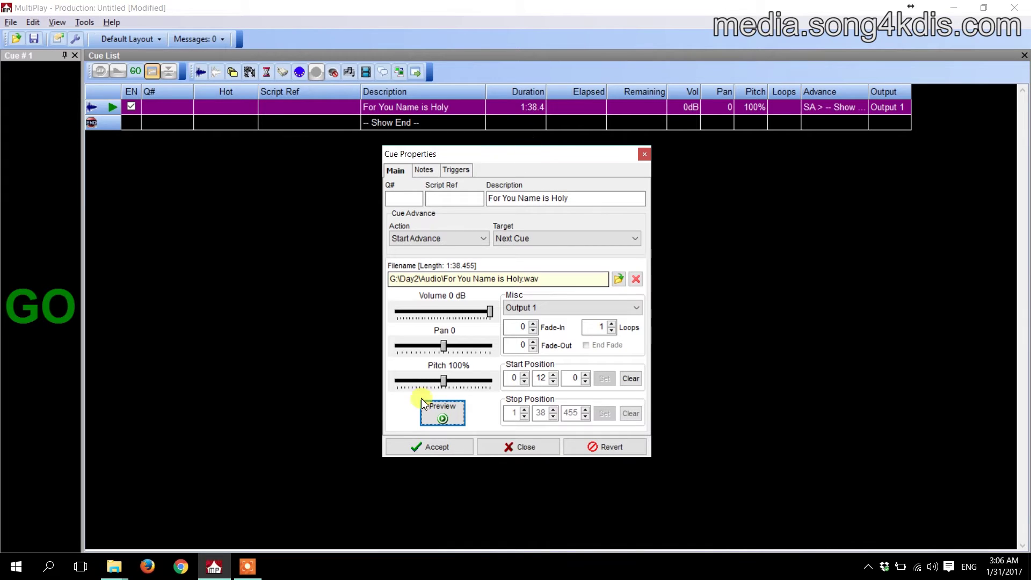
left_click(429, 449)
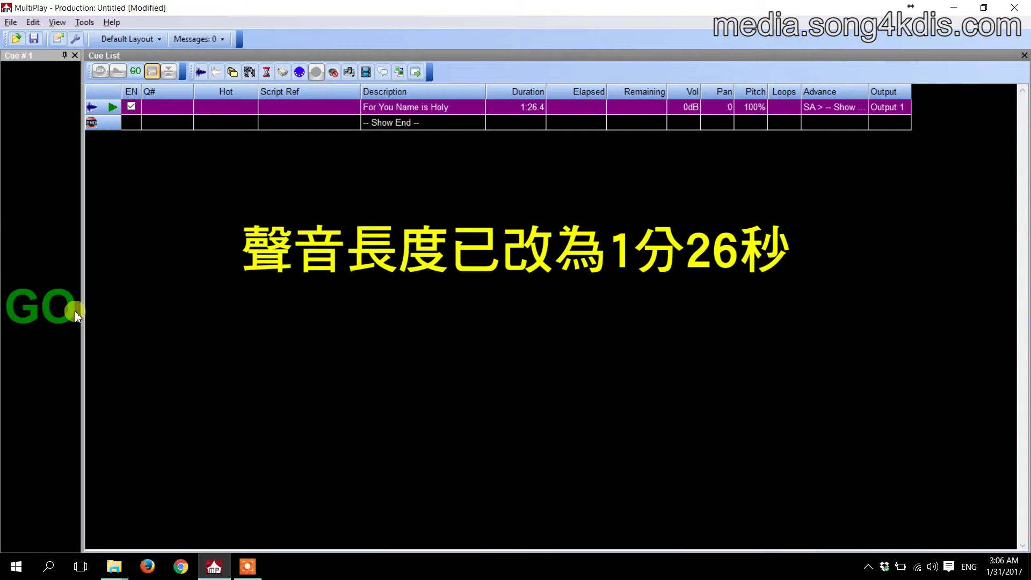
left_click(43, 323)
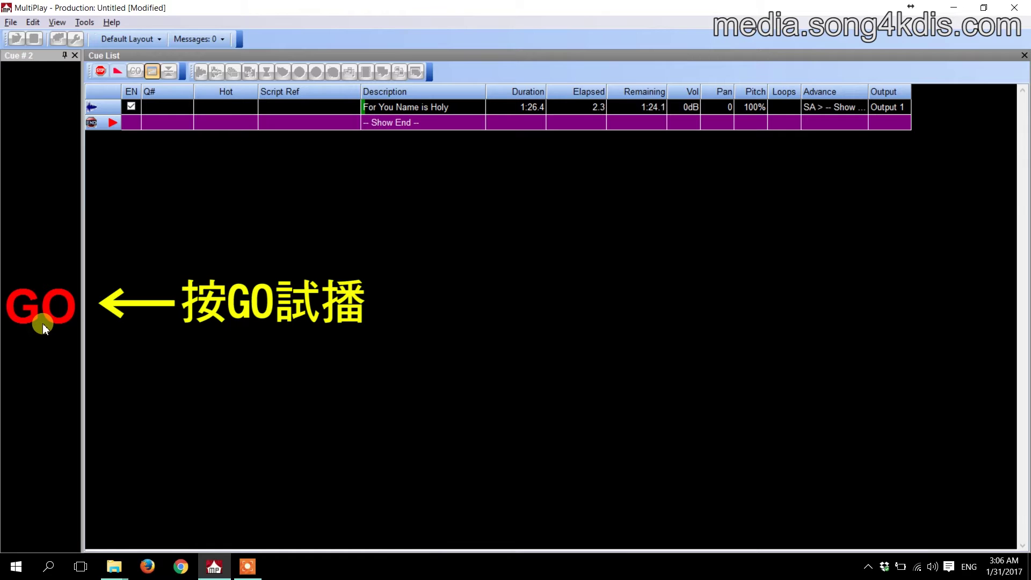
left_click(100, 72)
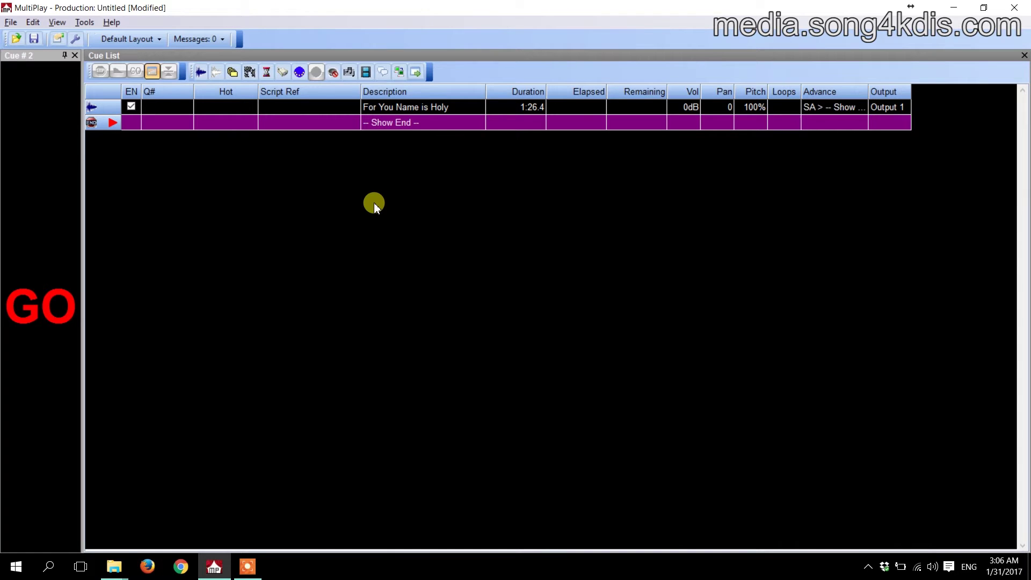
Insert a control cue after the music cue and set its description to Fade Music
left_click(244, 72)
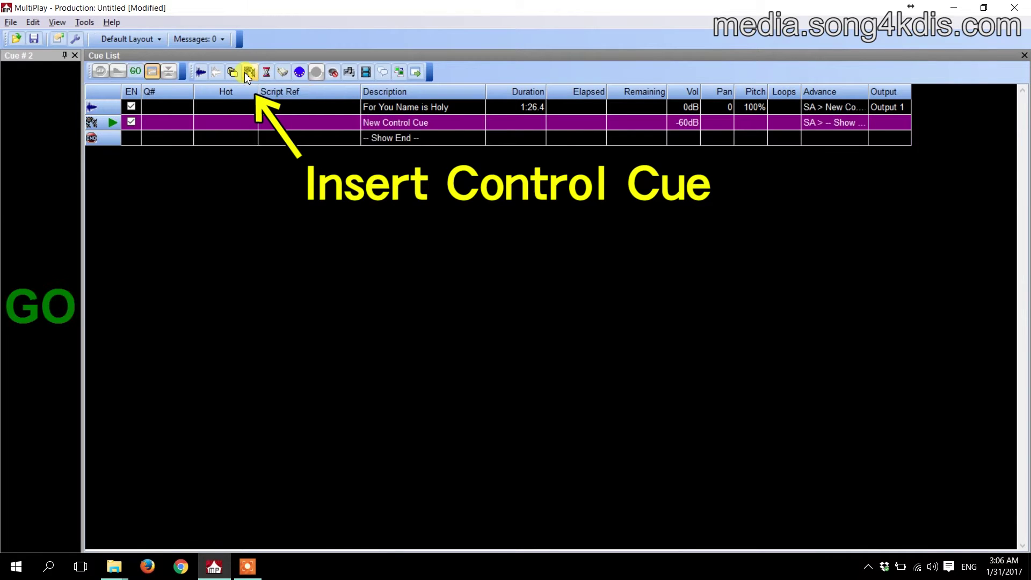
right_click(384, 122)
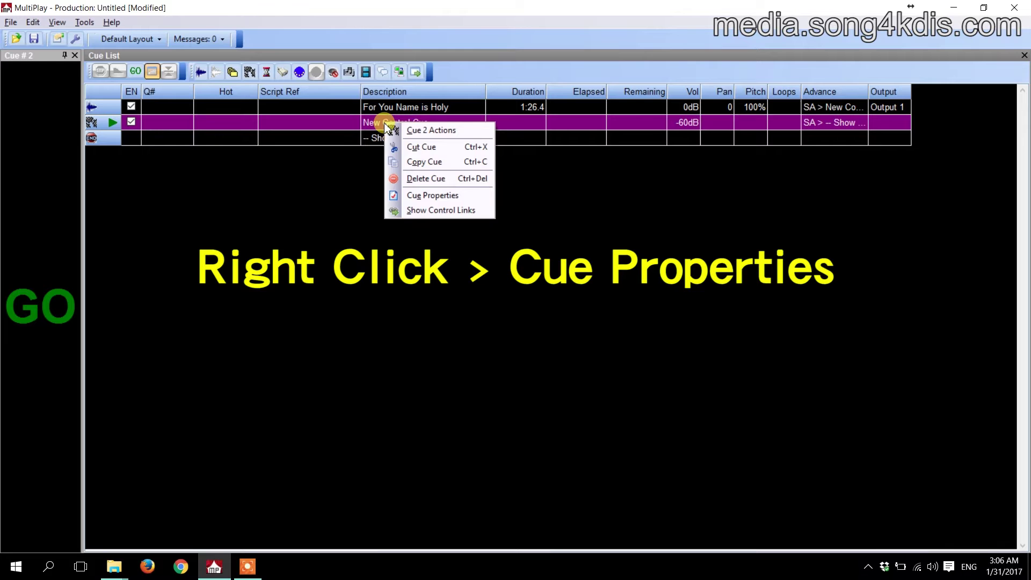
left_click(398, 194)
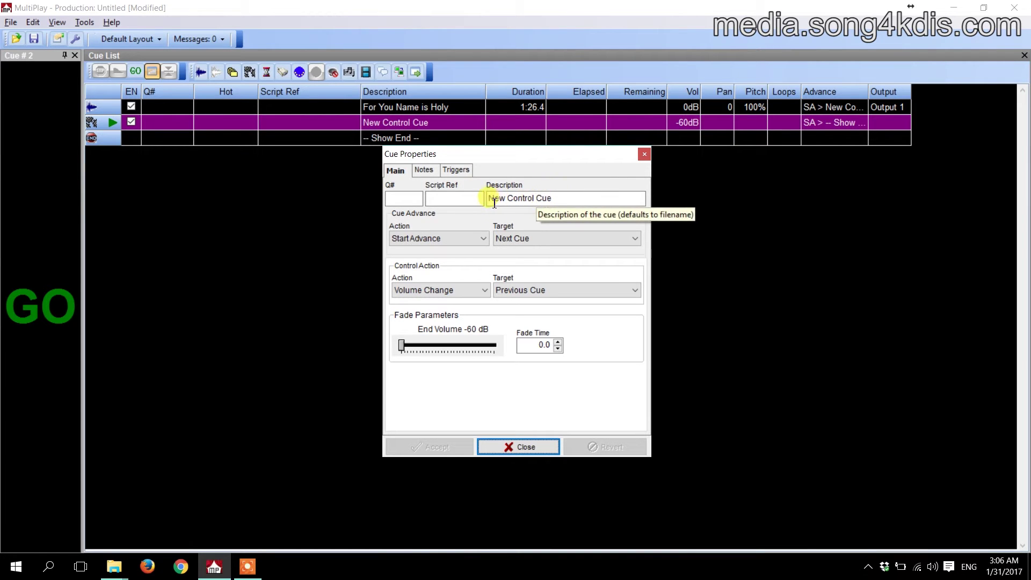
left_click(574, 200)
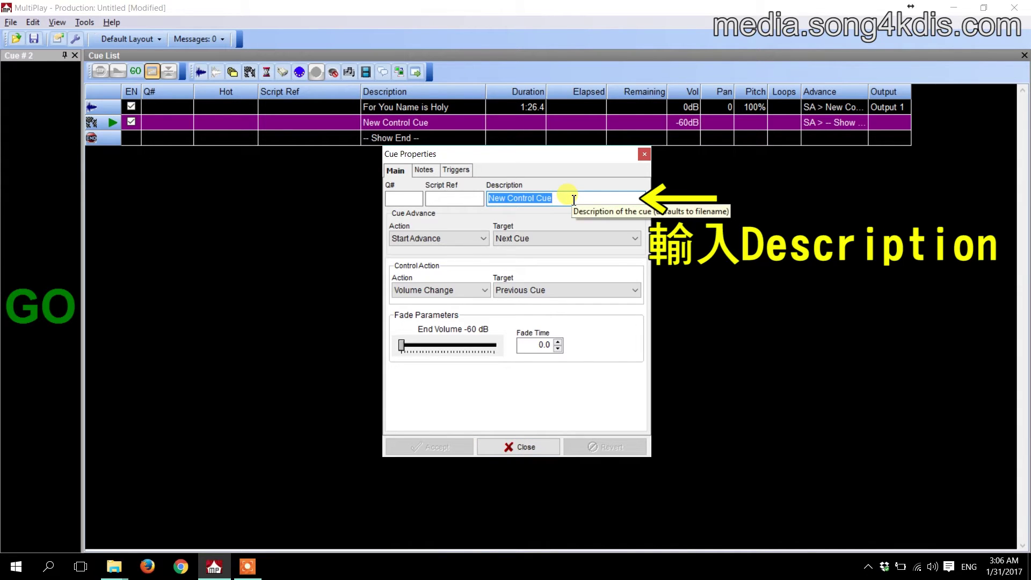
type("Fade ")
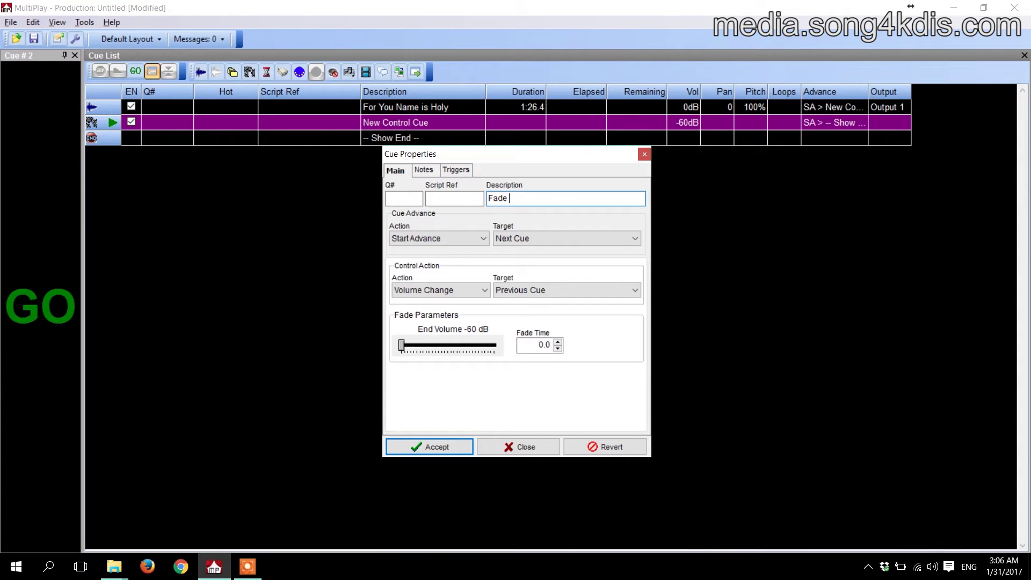
type("Music")
Set the Fade Music cue's advance action to End Play with Next Cue as its target
left_click(410, 245)
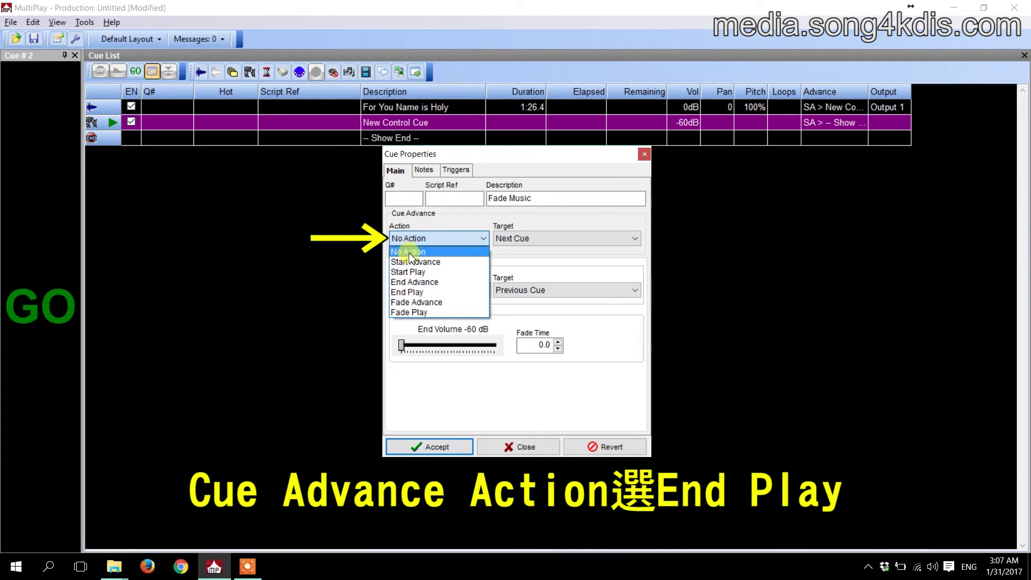
left_click(408, 294)
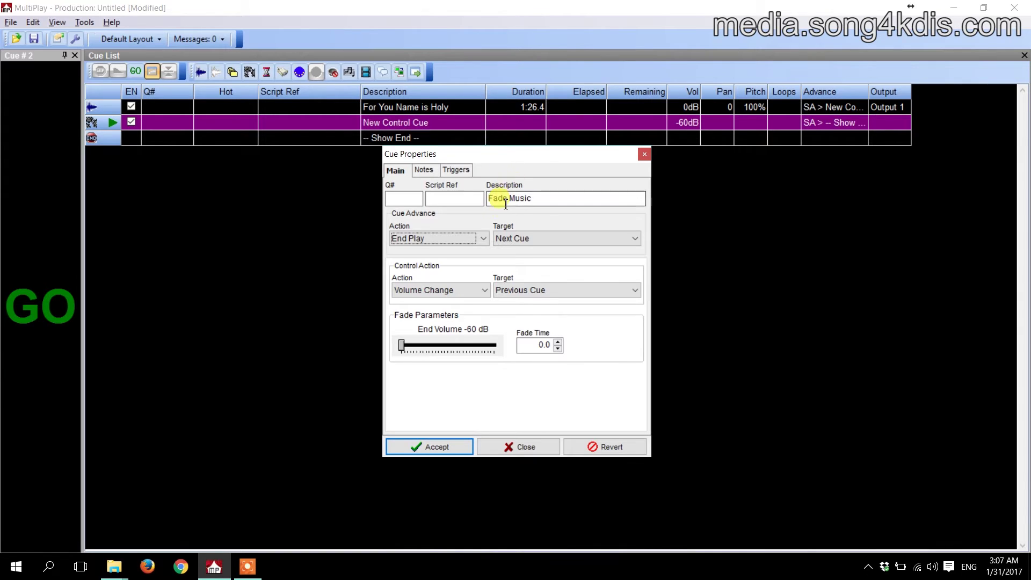
left_click(523, 243)
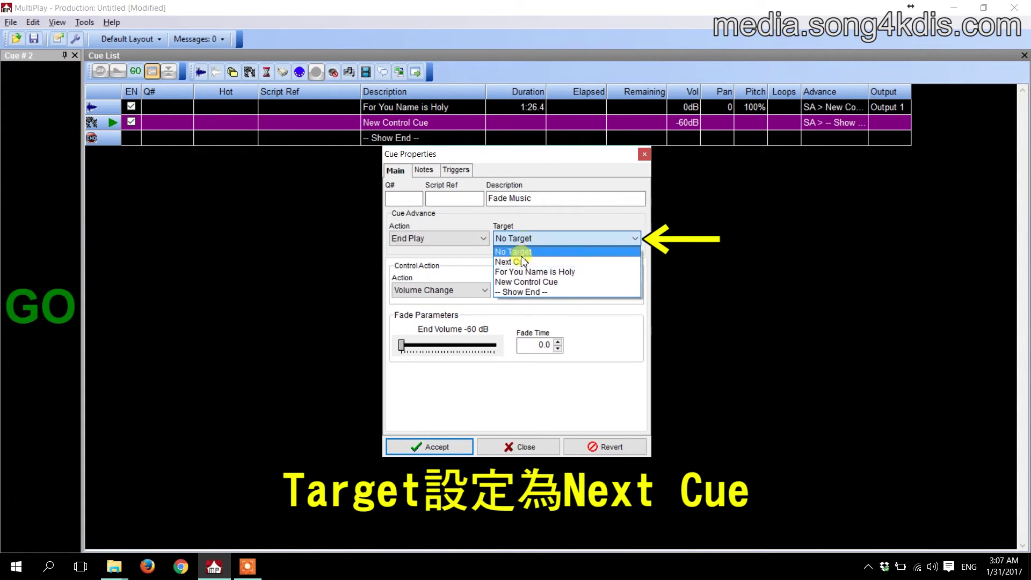
left_click(520, 263)
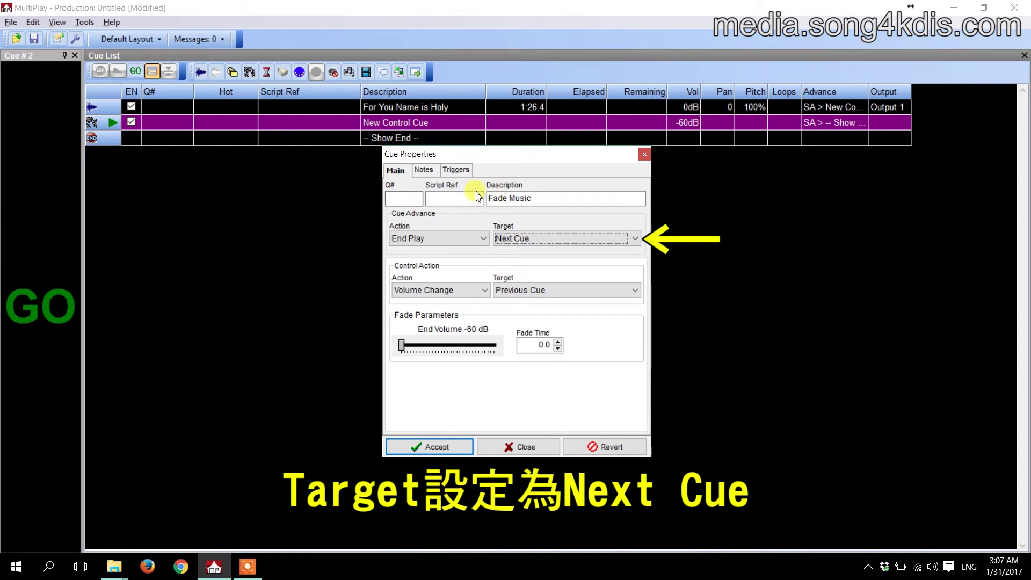
Set the Fade Music cue's control action to Volume Change with Previous Cue as its target
left_click(411, 293)
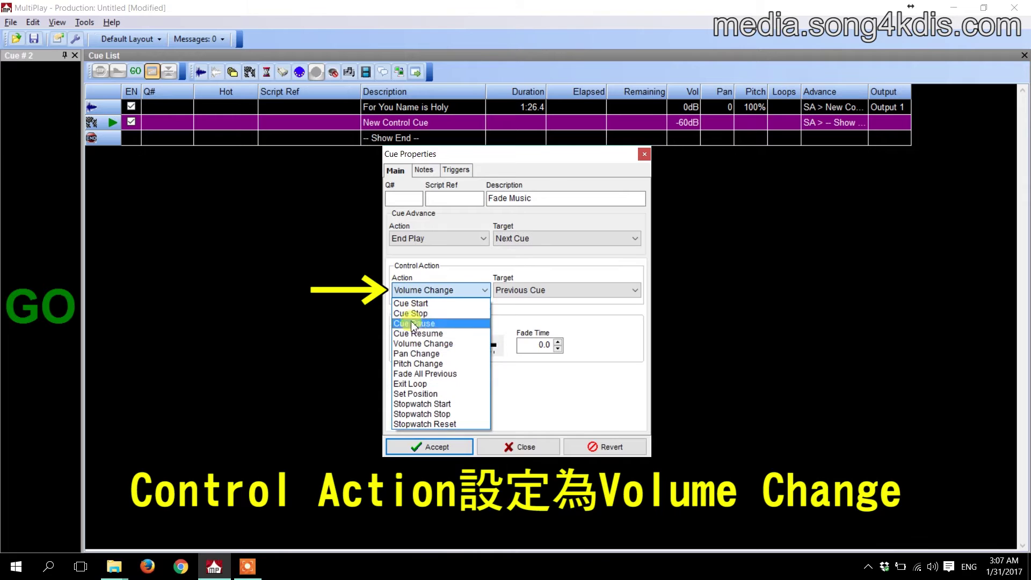
left_click(415, 344)
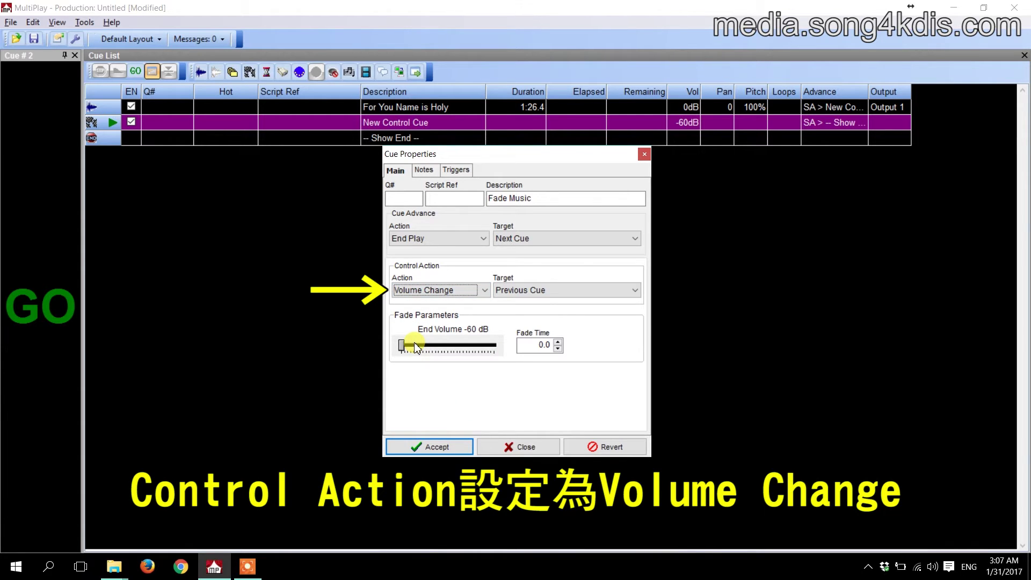
left_click(511, 293)
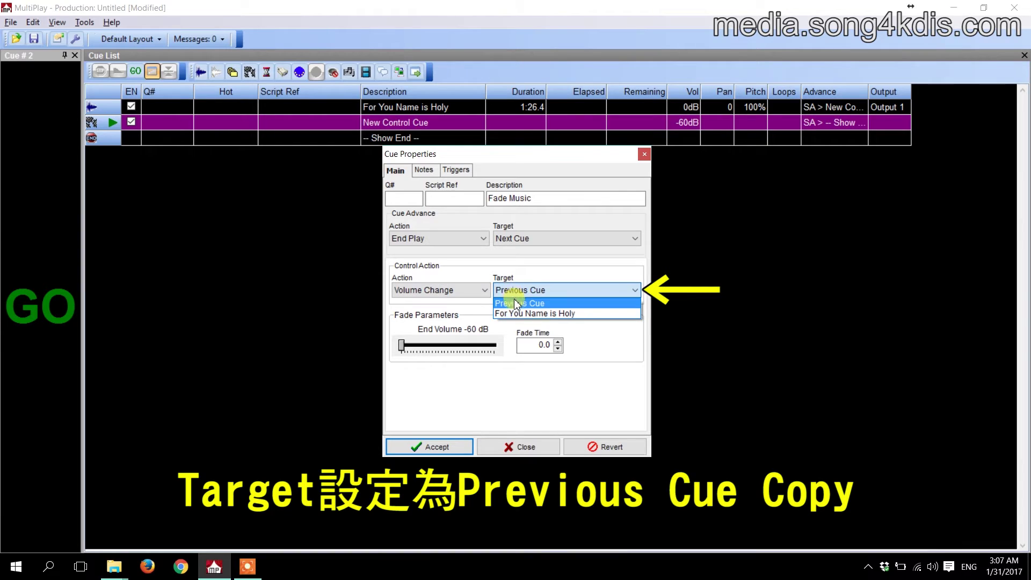
left_click(514, 303)
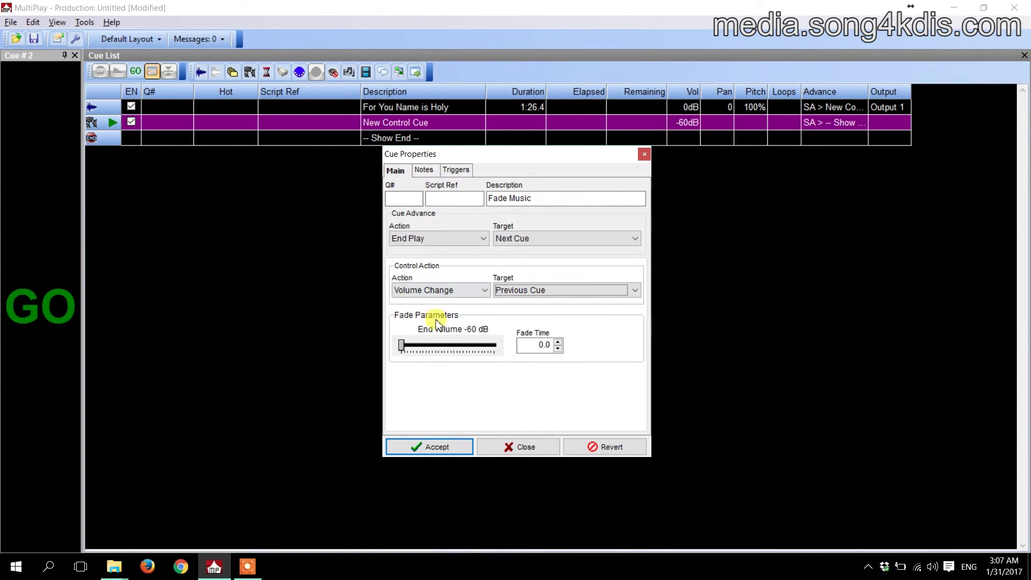
Set the Fade Music cue's end volume to -12 dB and its fade time to 5 seconds, and accept the properties
left_click_drag(401, 347, 479, 352)
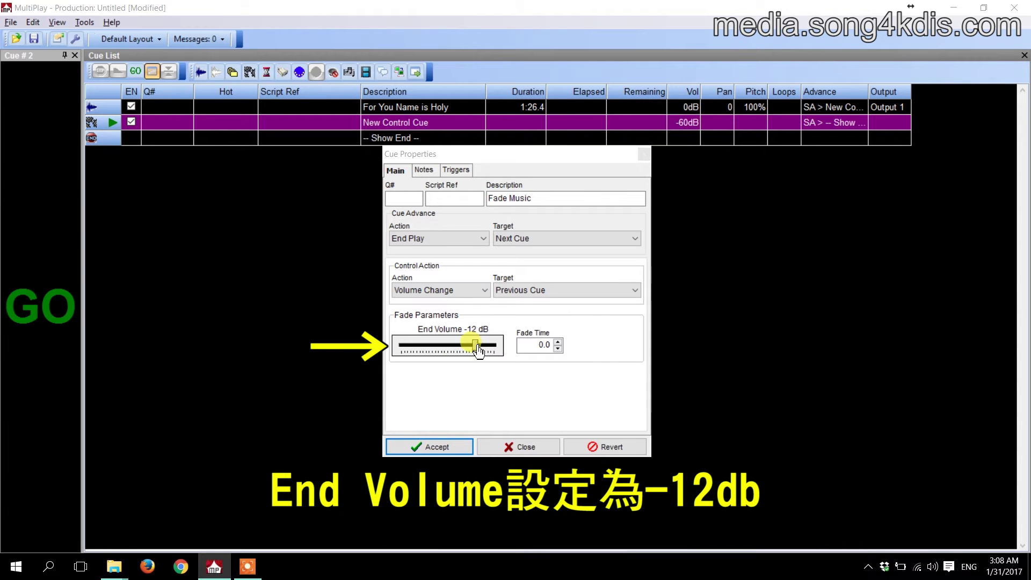
left_click(541, 346)
left_click(558, 349)
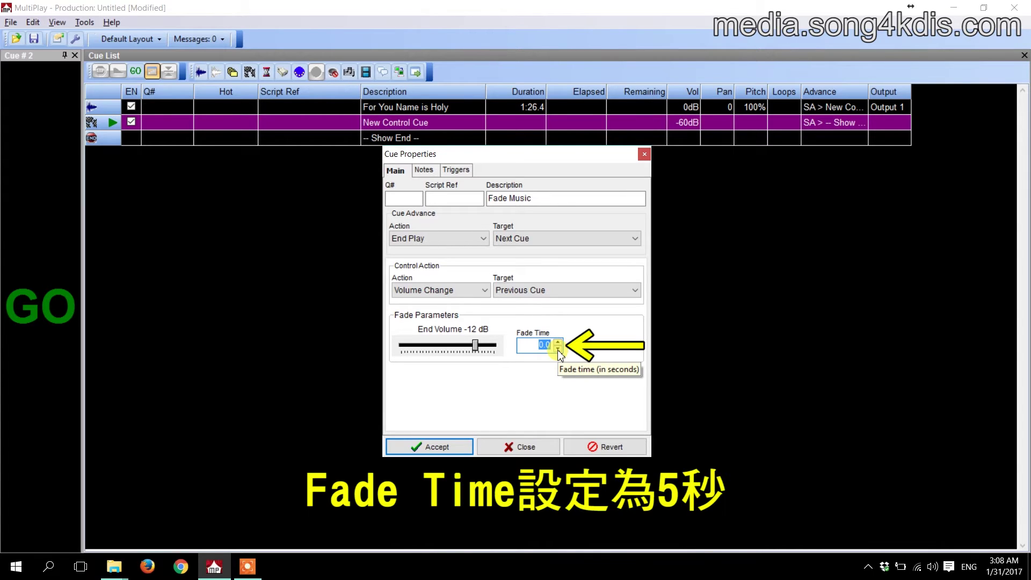
type("5")
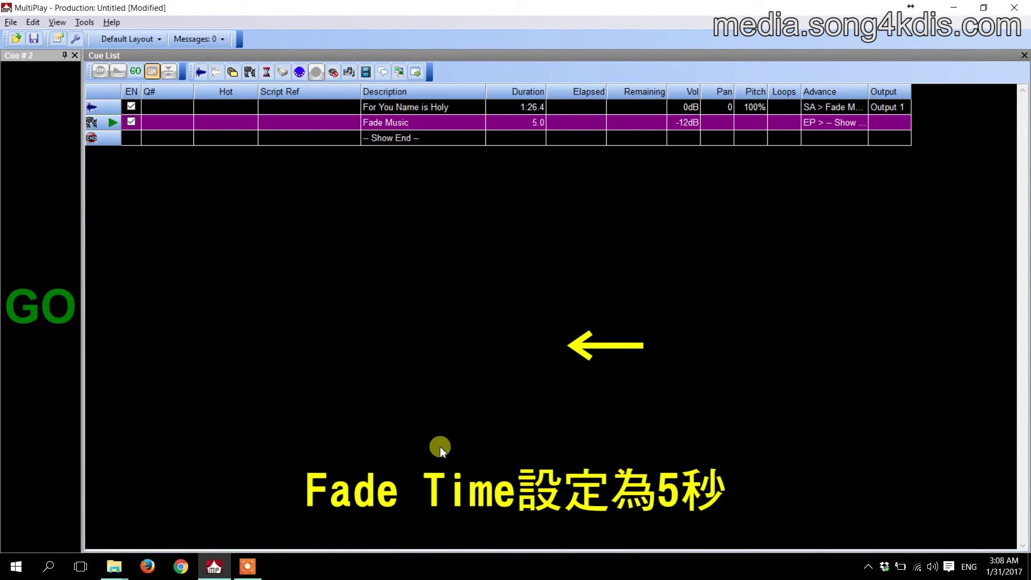
Test the show by playing the For You Name is Holy cue, triggering Fade Music during playback and stopping all cues
left_click(321, 110)
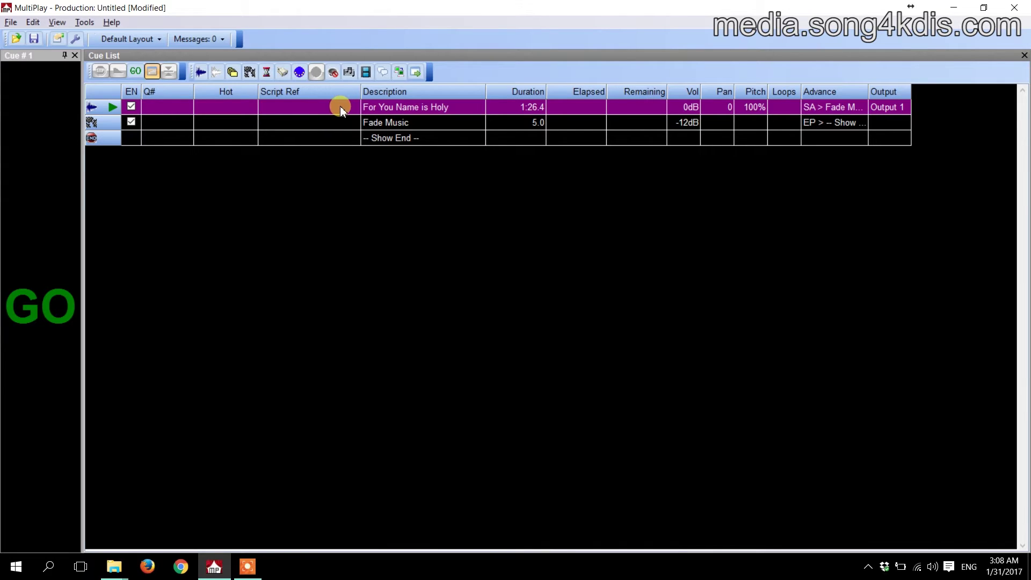
left_click(48, 316)
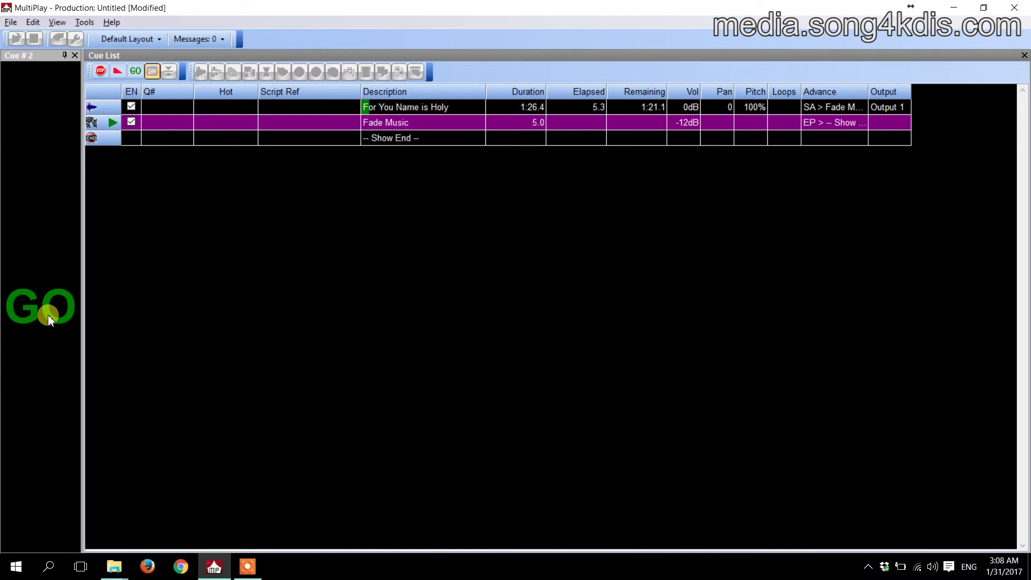
left_click(48, 315)
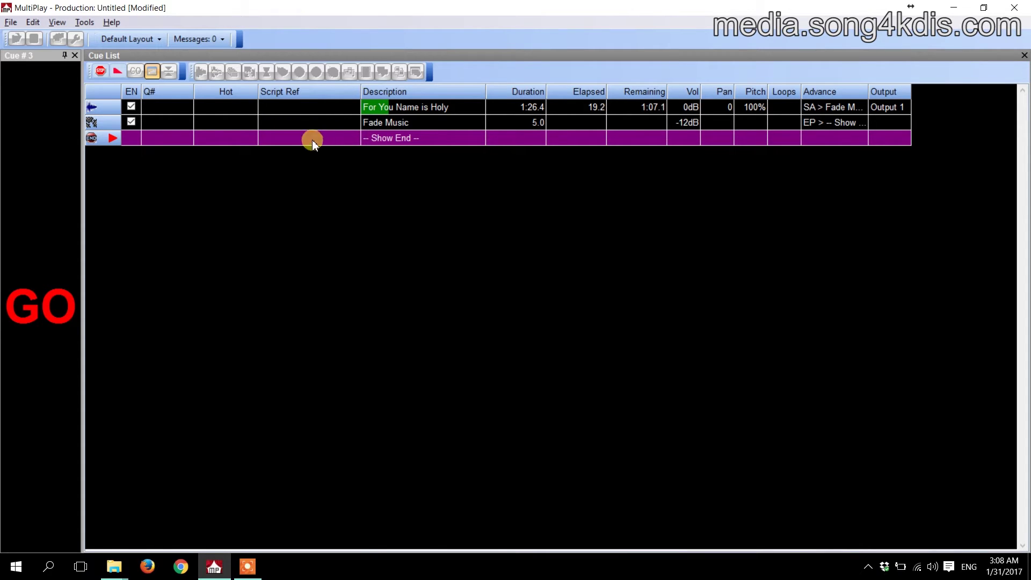
left_click(98, 70)
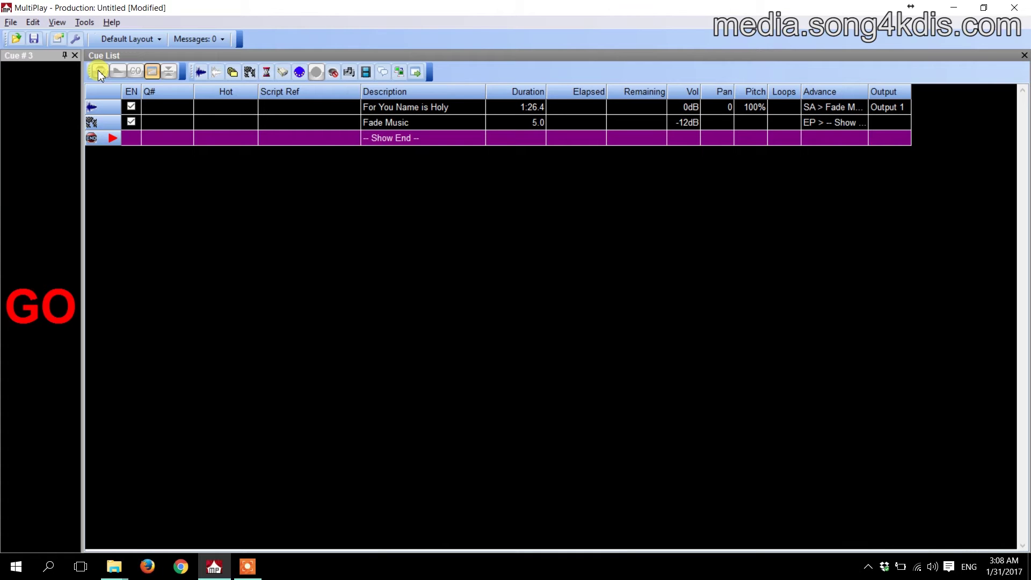
Insert Wave.wav and Wind.wav as consecutive audio cues between Fade Music and Show End
left_click(200, 74)
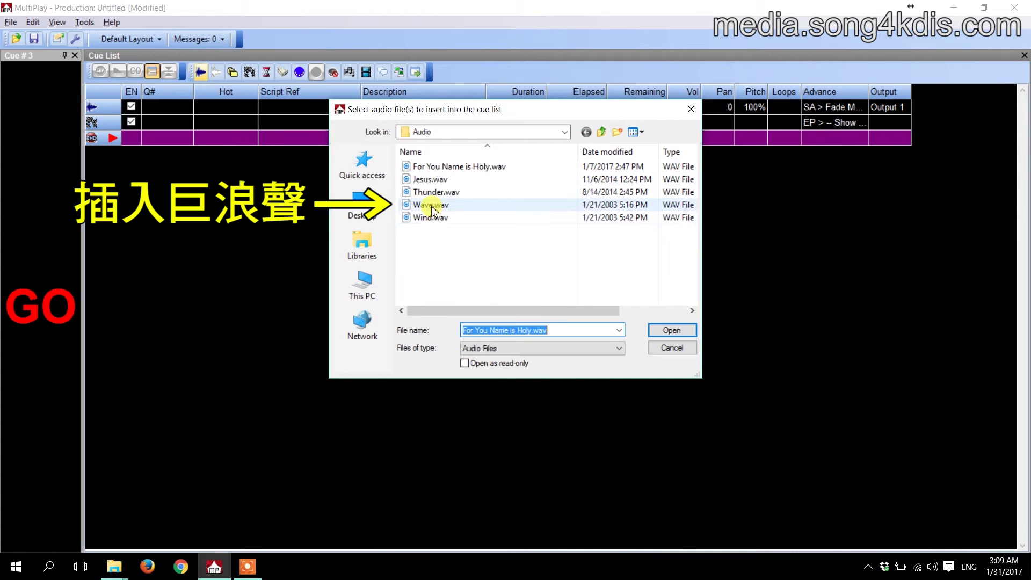
left_click(432, 207)
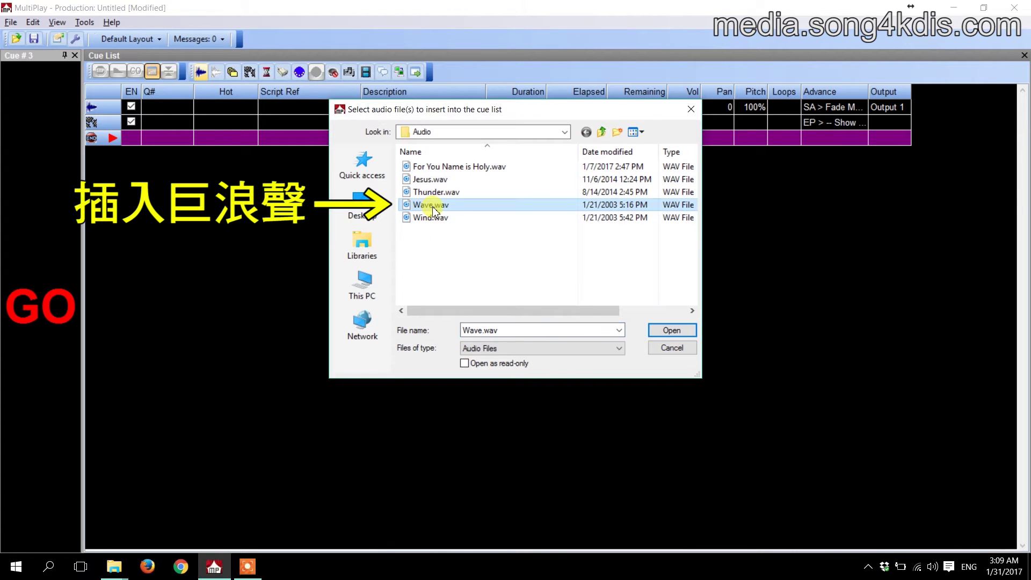
left_click(671, 330)
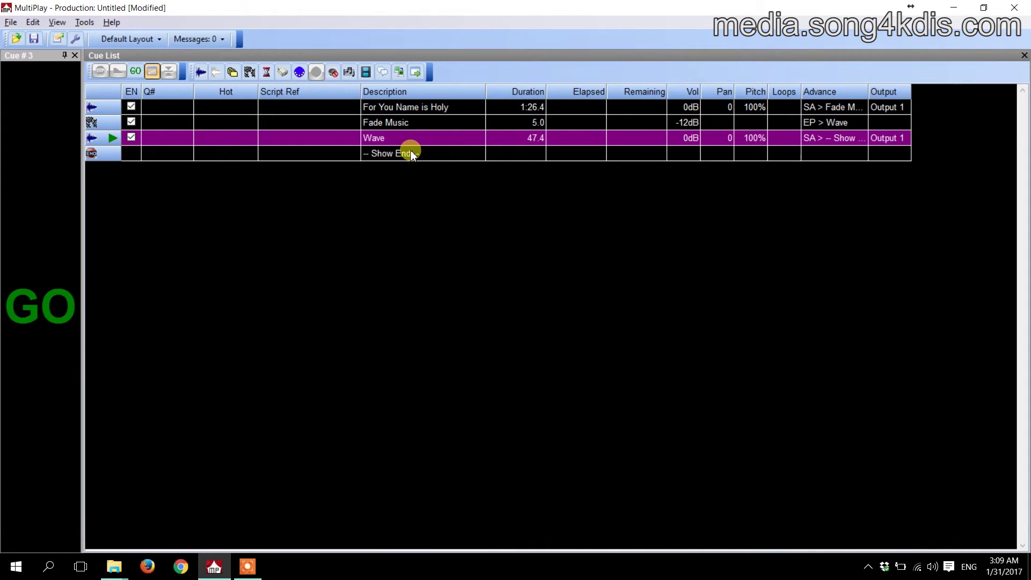
left_click(204, 72)
left_click(420, 218)
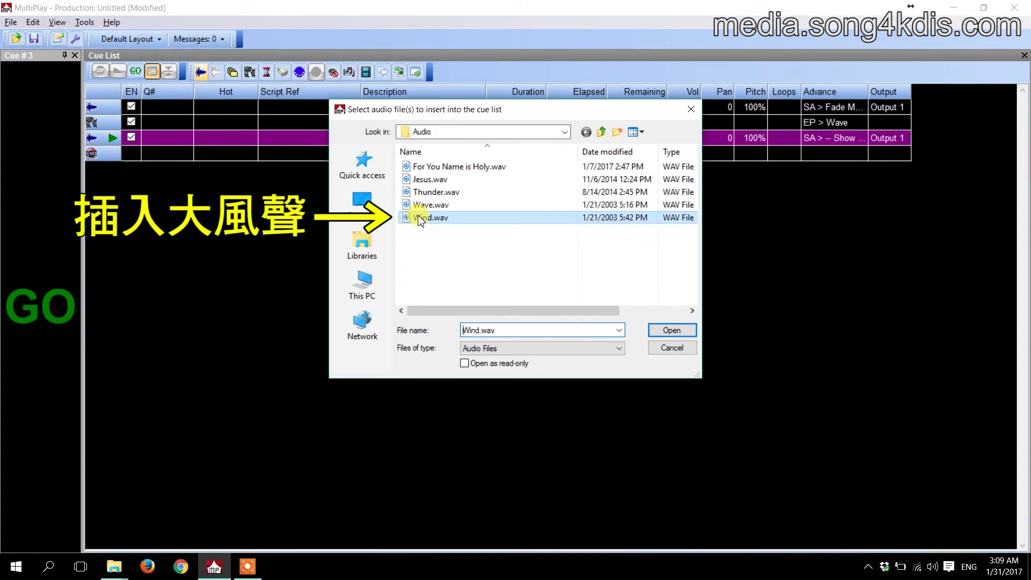
left_click(648, 330)
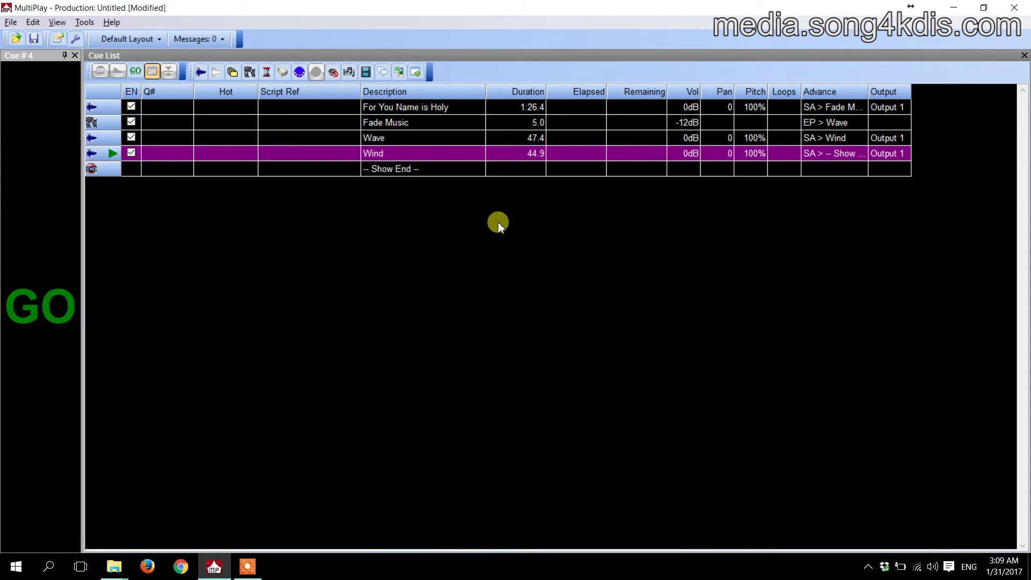
Examine the Wave cue's advance action and target in its properties, and close them without changes
right_click(376, 142)
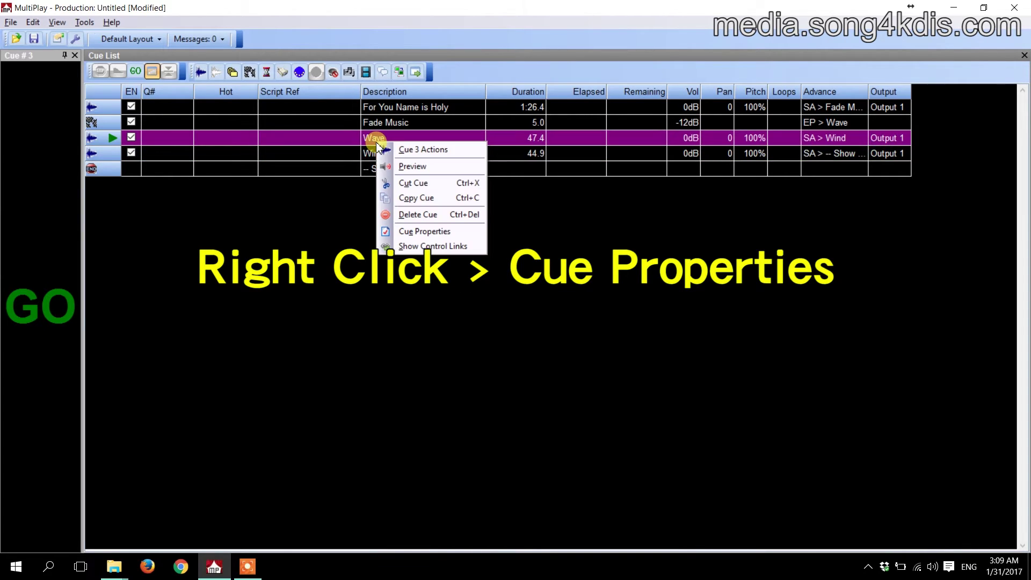
left_click(413, 231)
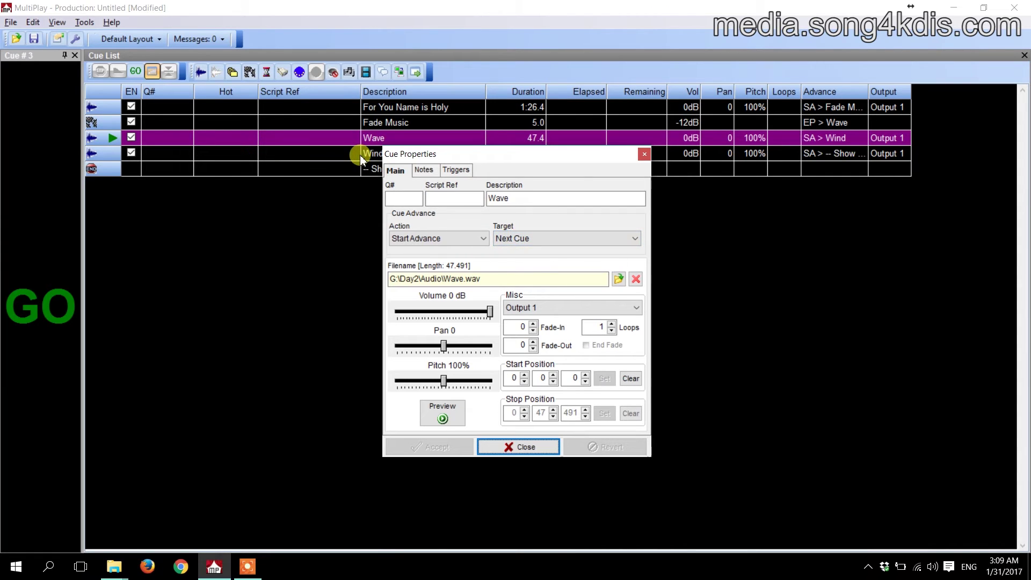
left_click(507, 447)
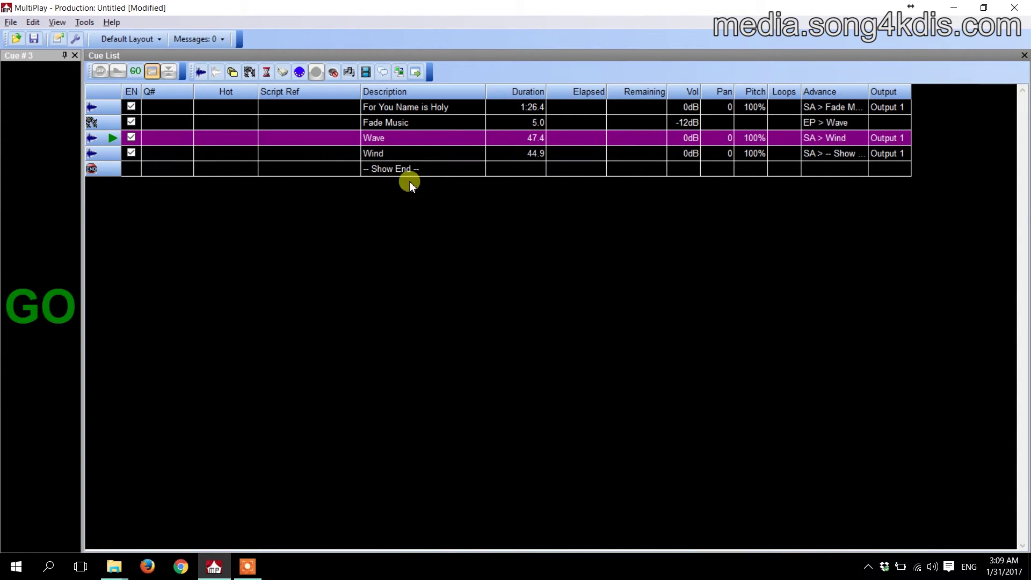
Test the sound effects by playing the Wave cue, triggering Wind manually during playback and stopping all cues
left_click(37, 304)
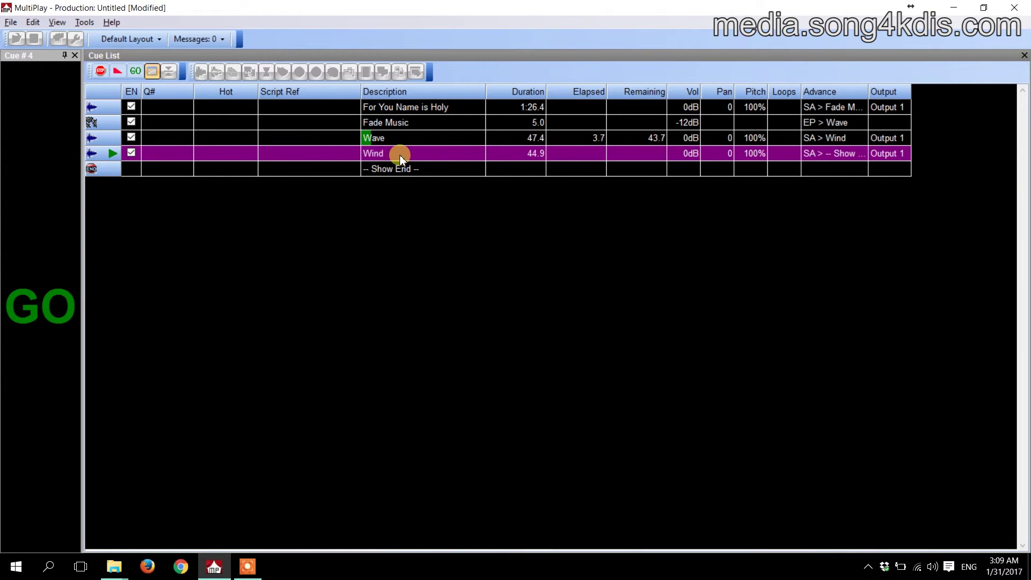
left_click(40, 302)
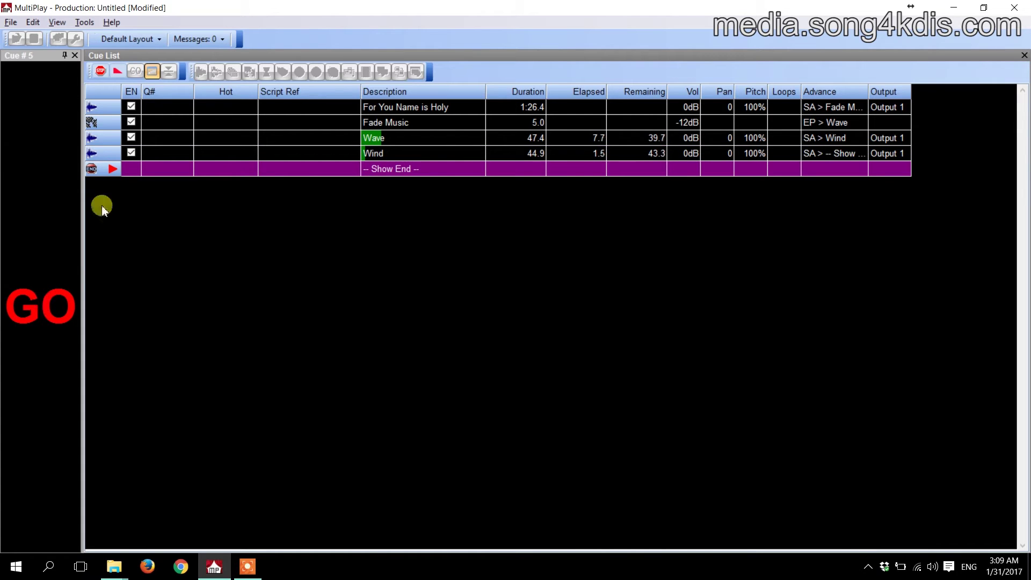
left_click(100, 71)
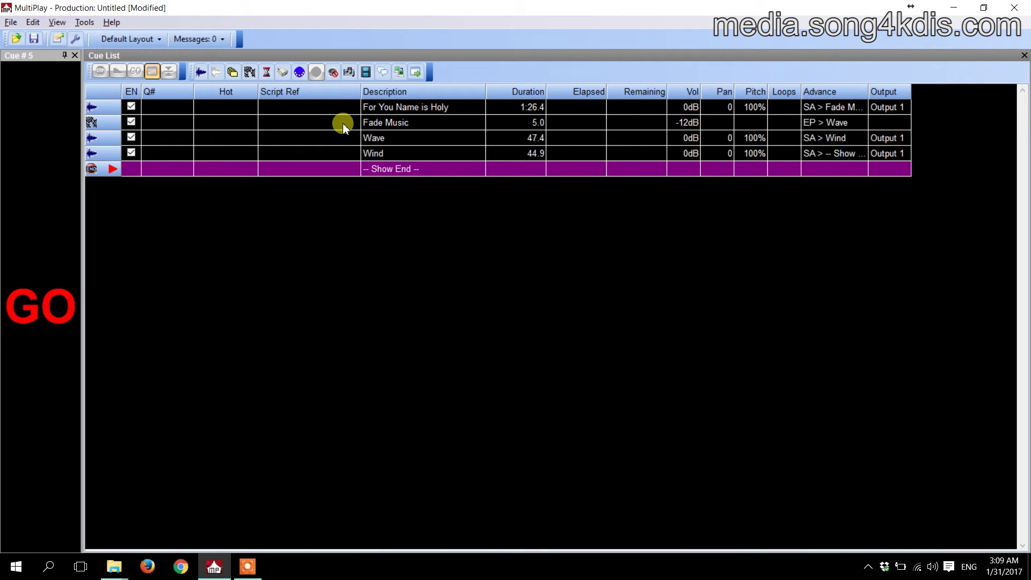
Set the Wave cue's advance action to Start Play, accept the properties, and test-play the cue before stopping all cues
right_click(393, 137)
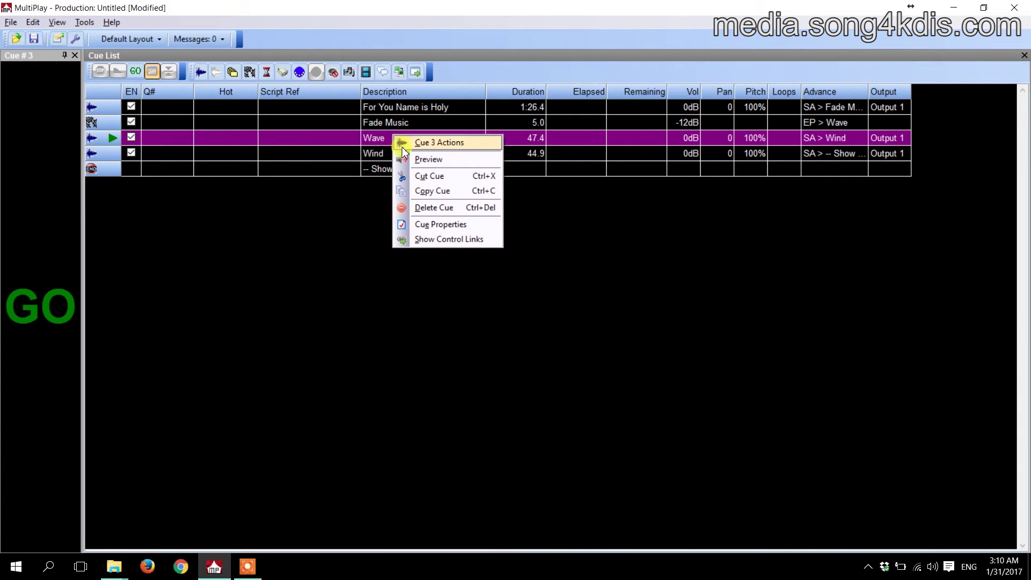
left_click(425, 225)
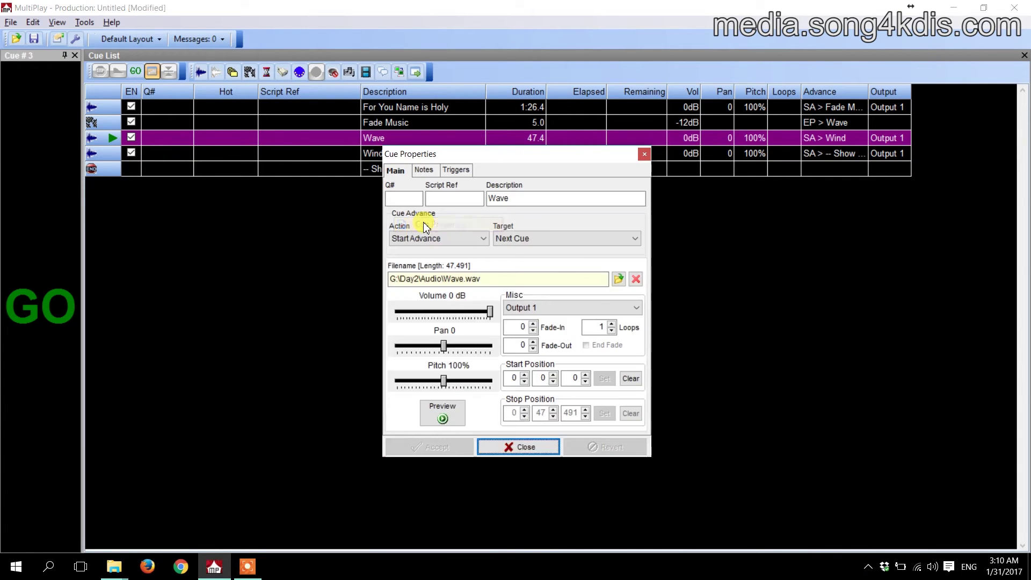
left_click(418, 240)
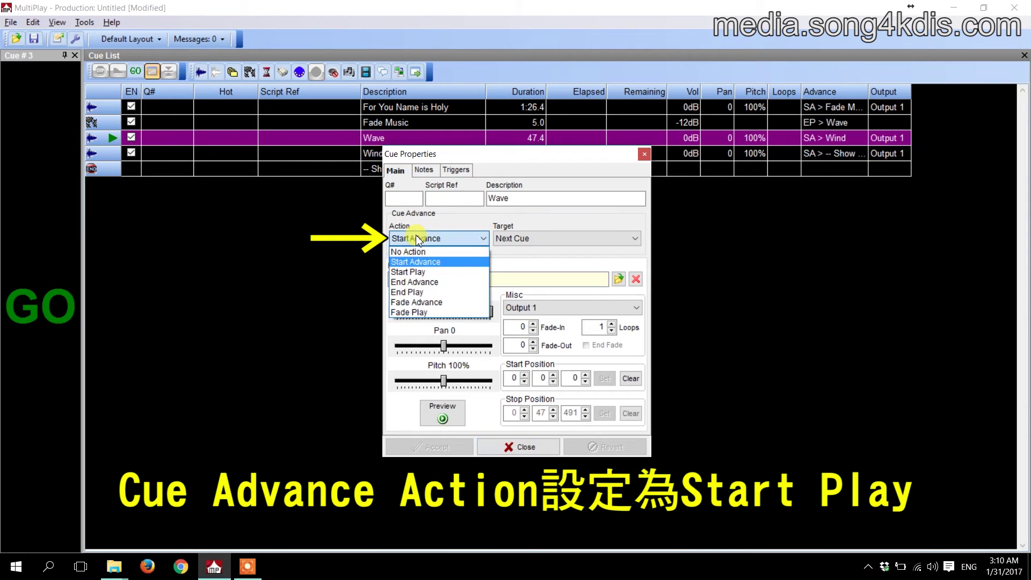
left_click(414, 273)
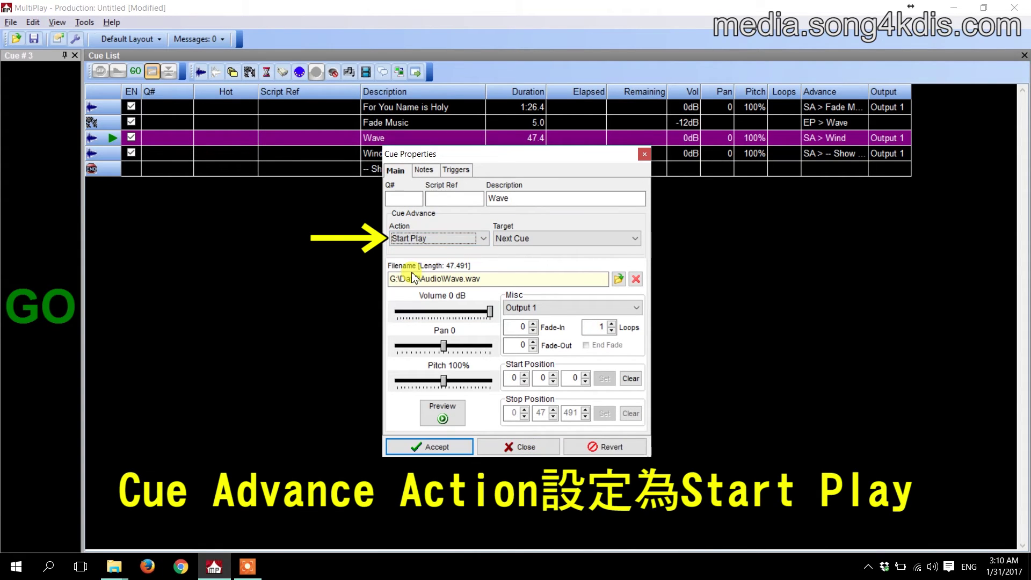
left_click(428, 445)
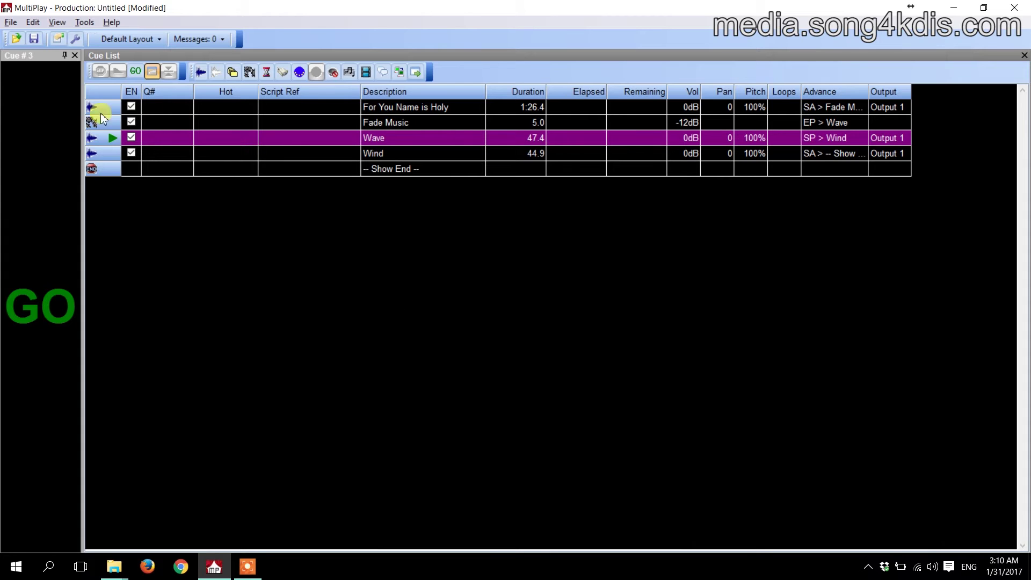
left_click(51, 297)
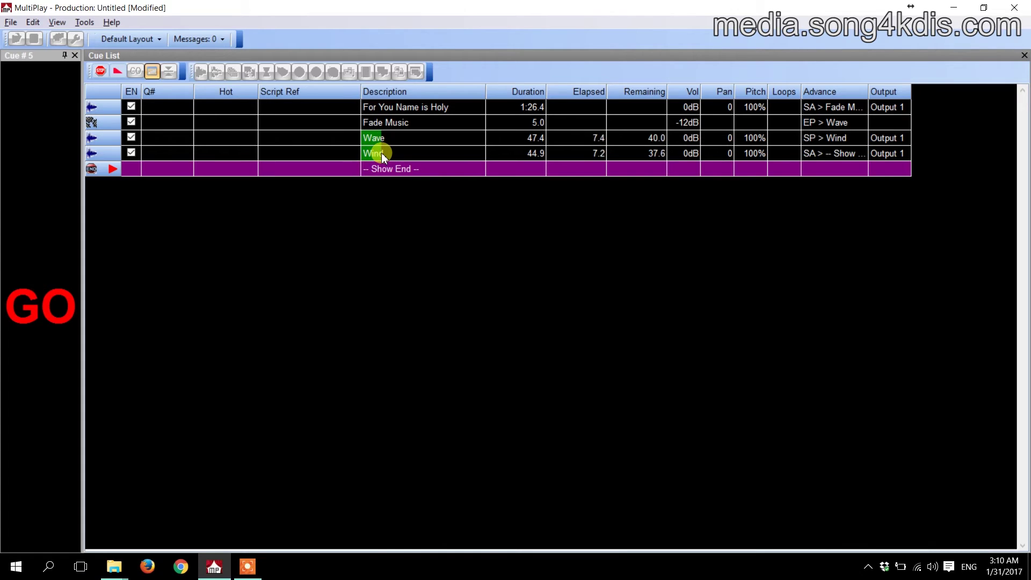
left_click(99, 71)
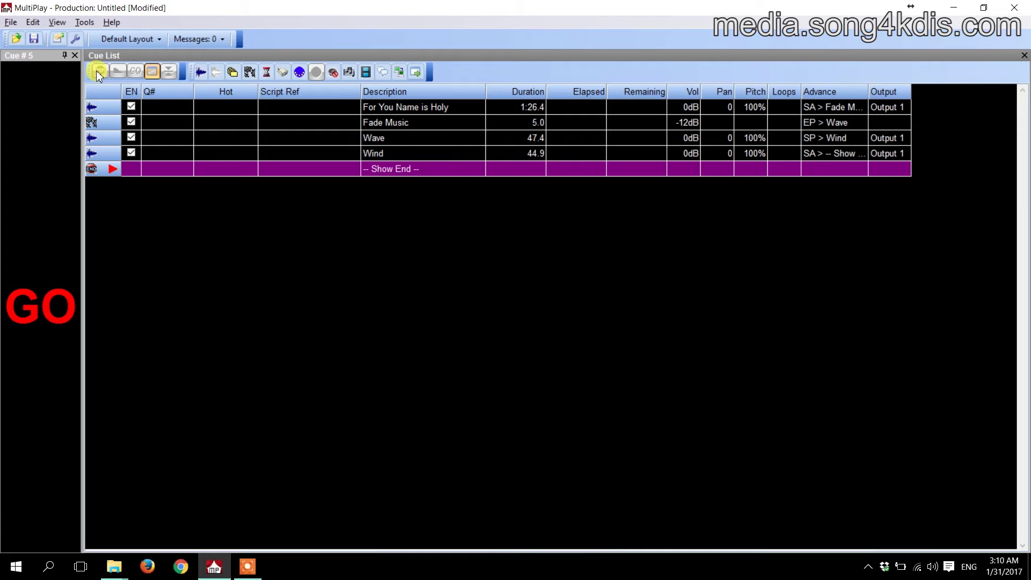
Insert Thunder.wav as an audio cue between Wind and Show End
left_click(202, 71)
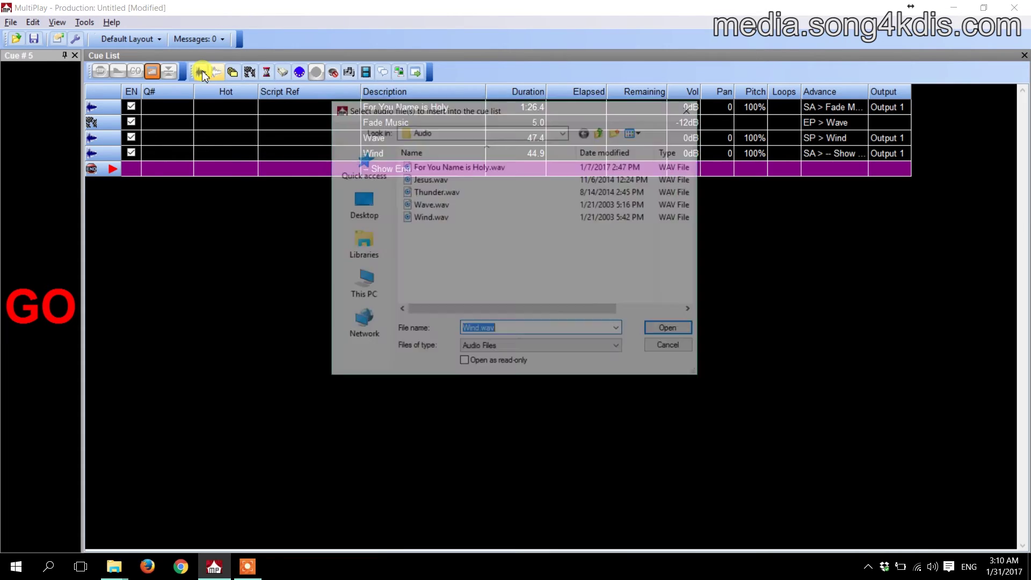
left_click(419, 192)
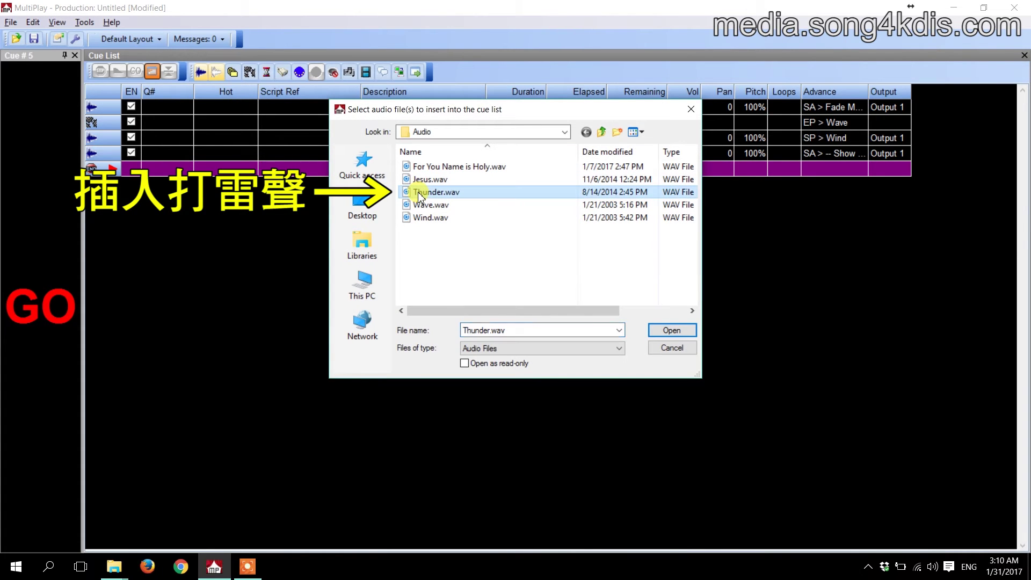
left_click(671, 330)
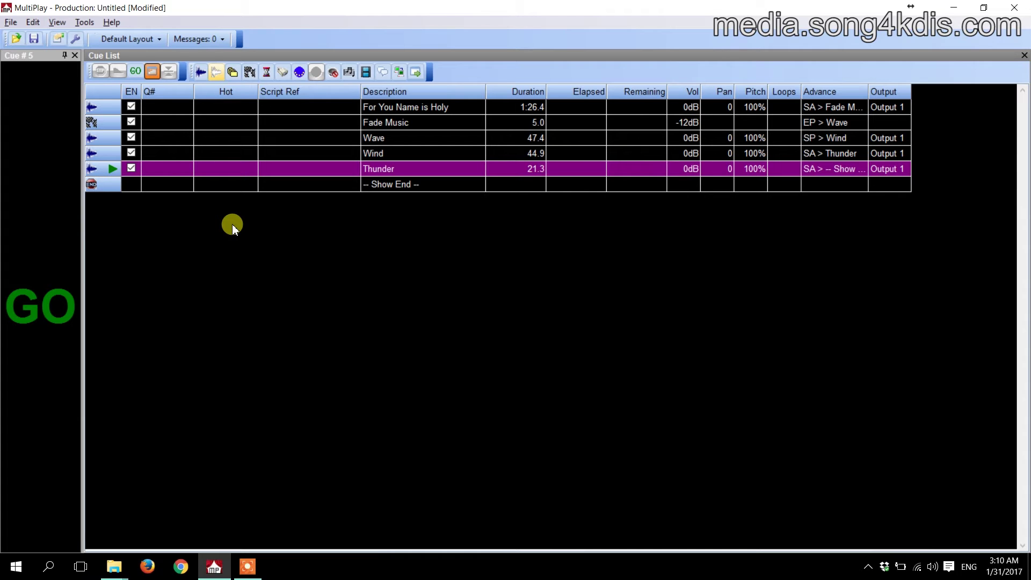
Test the show from the Wave cue, triggering Thunder during playback and stopping all cues
left_click(385, 137)
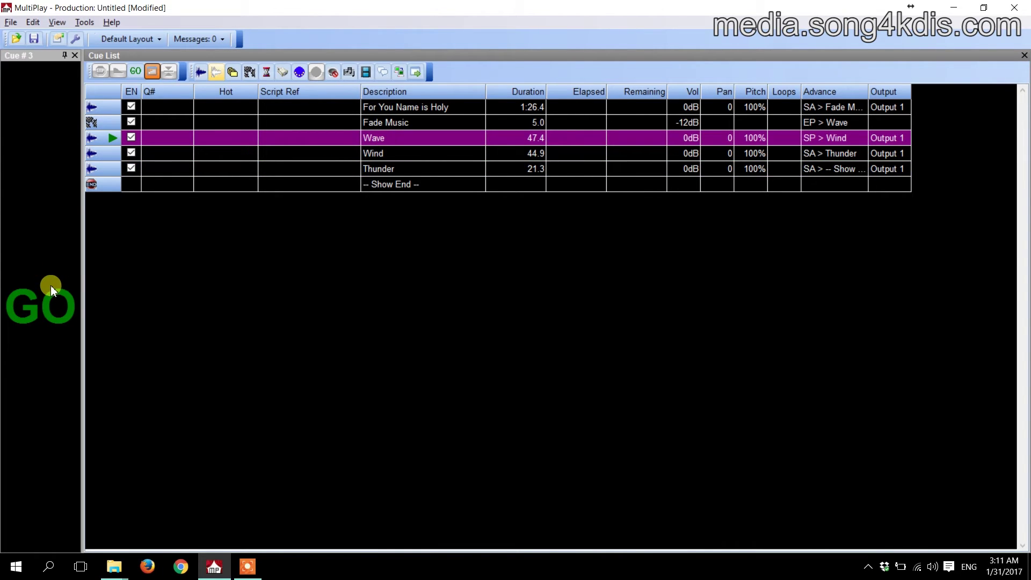
left_click(34, 305)
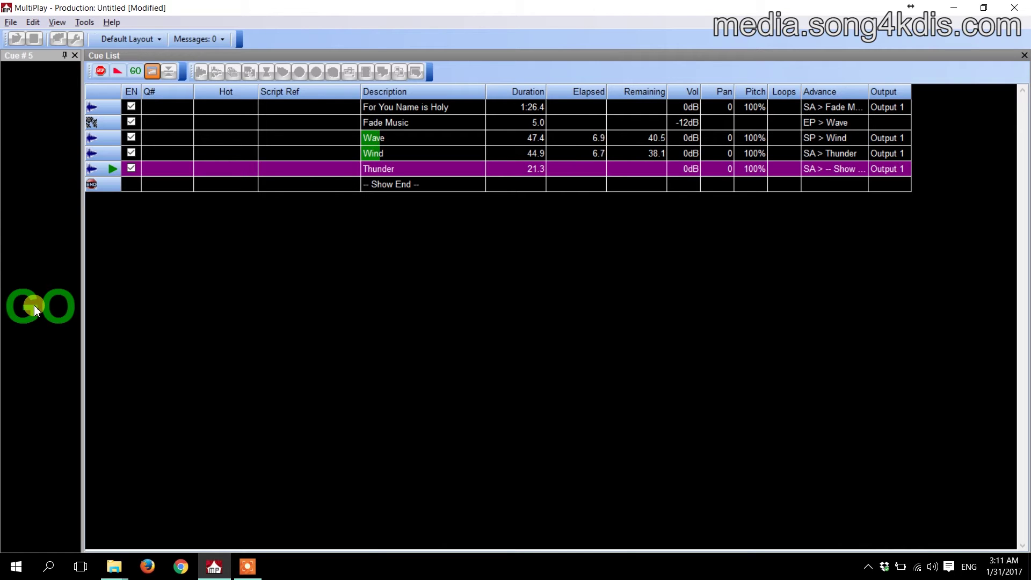
left_click(34, 305)
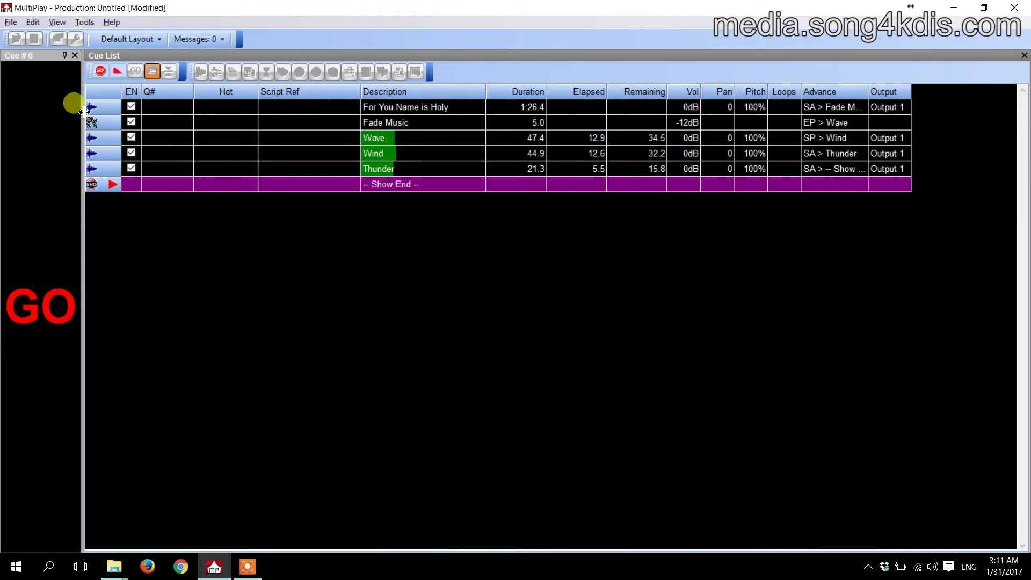
left_click(100, 72)
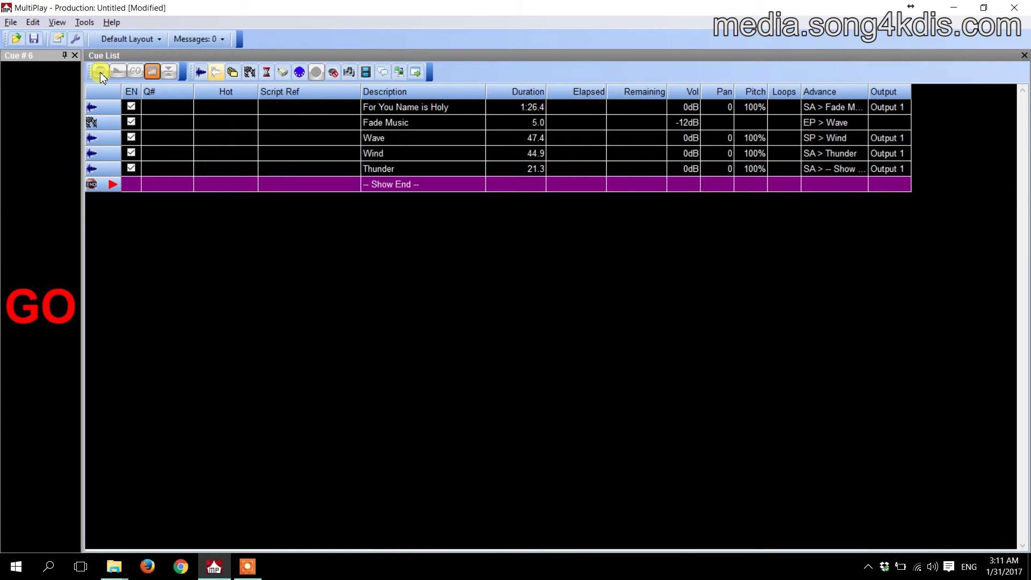
Insert Jesus.wav as an audio cue after Thunder and preview its sound
left_click(203, 77)
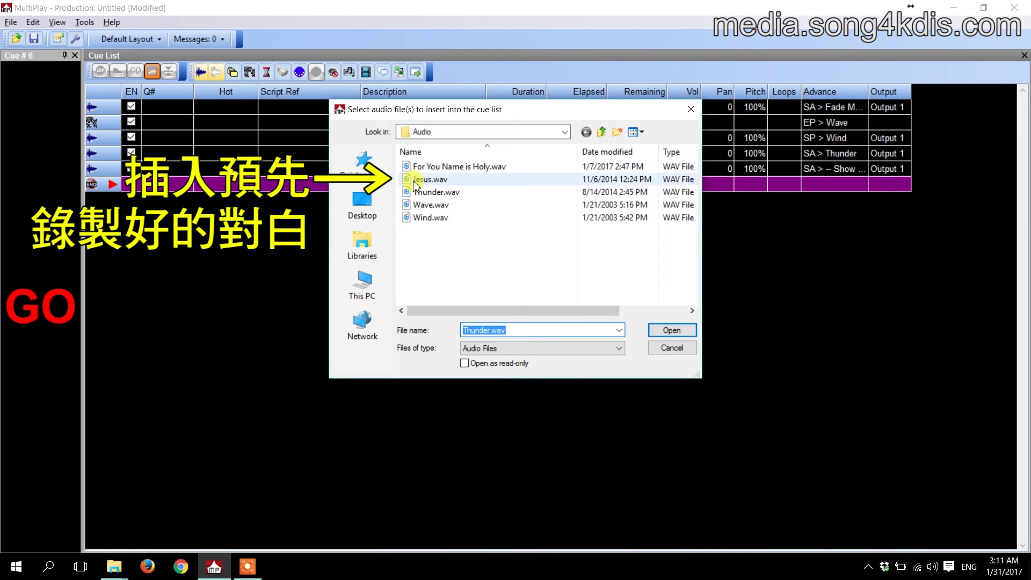
left_click(430, 182)
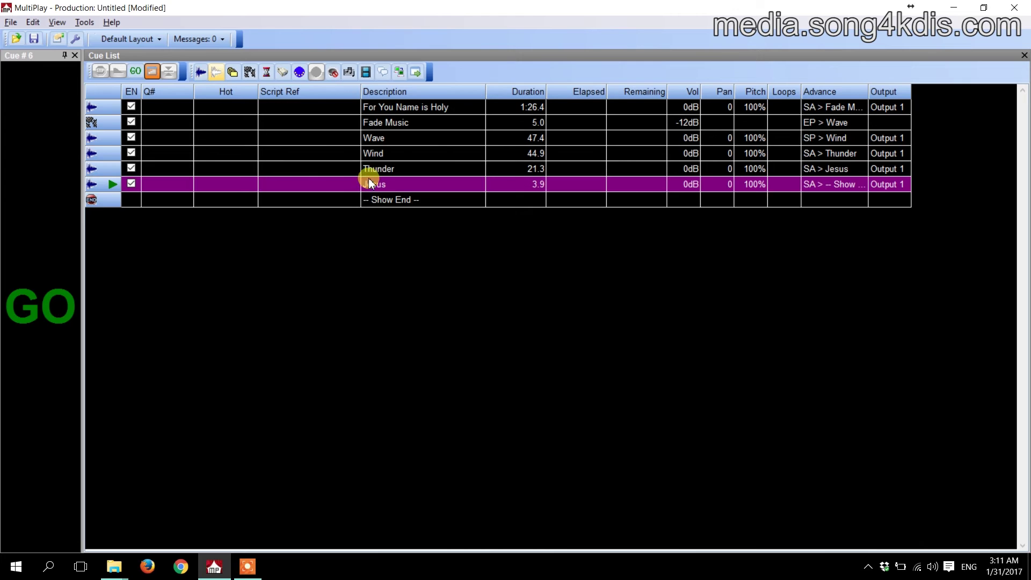
right_click(236, 185)
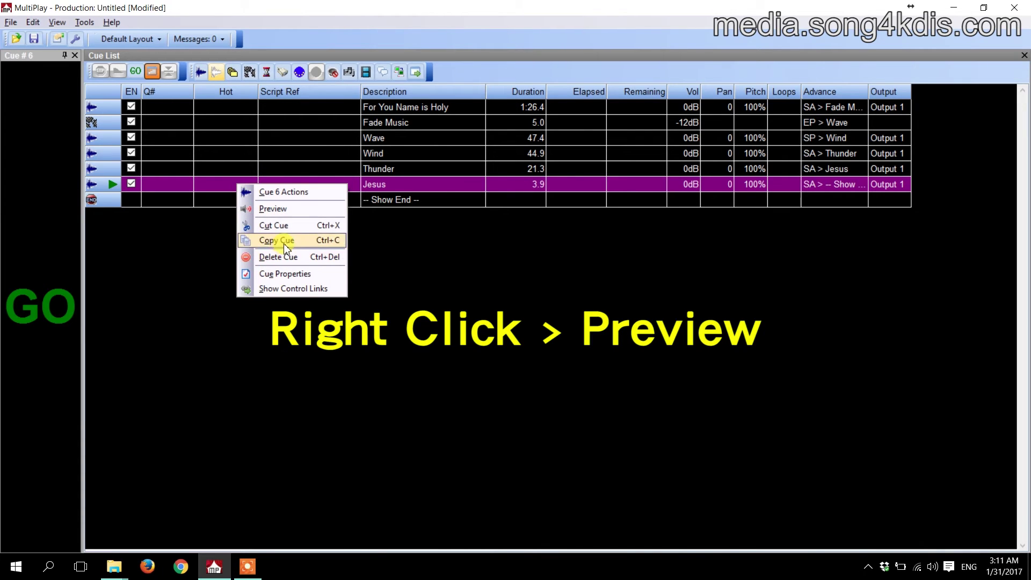
left_click(298, 211)
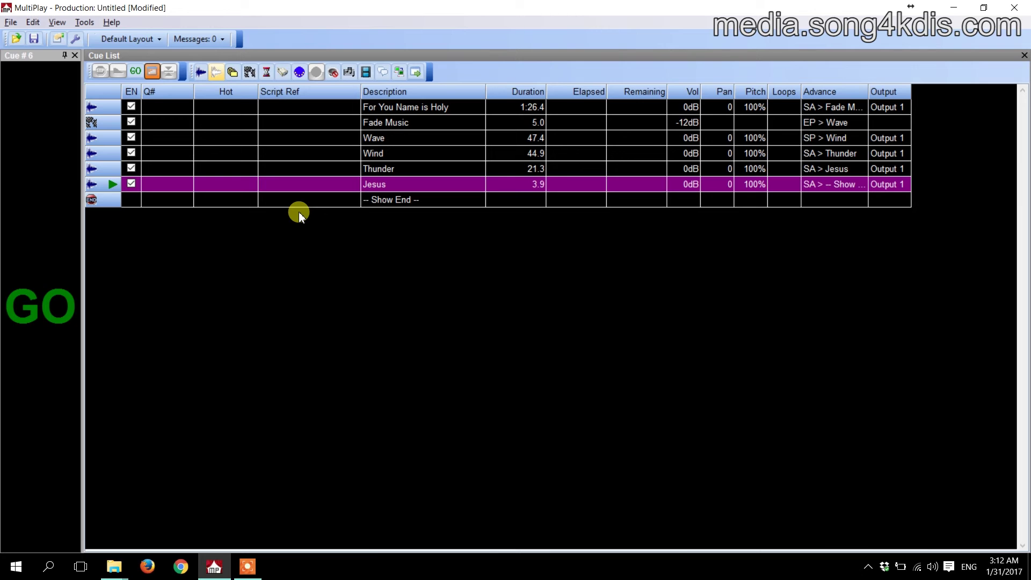
Set the Jesus cue's advance action to Start Play and accept the properties
right_click(372, 189)
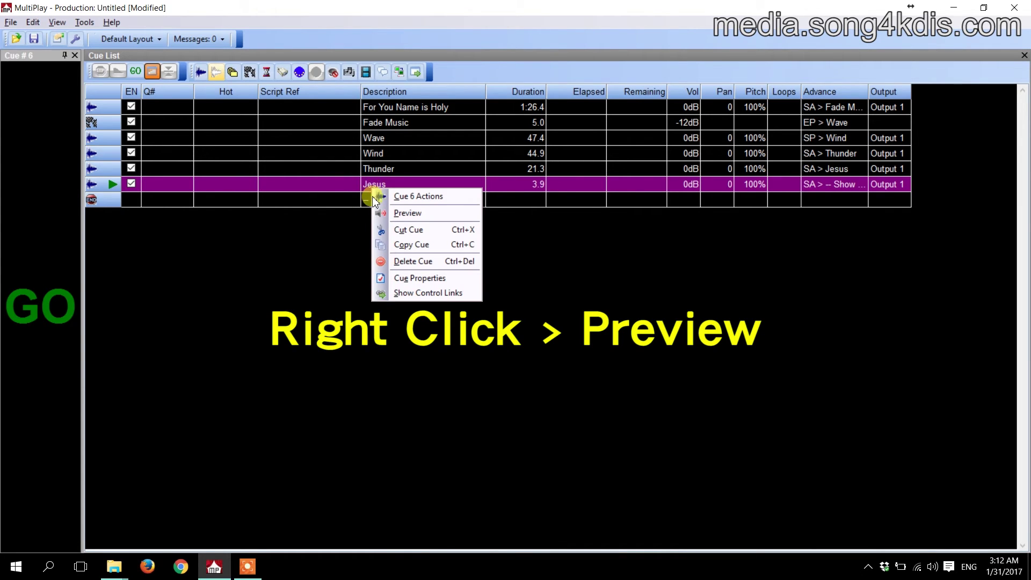
left_click(394, 286)
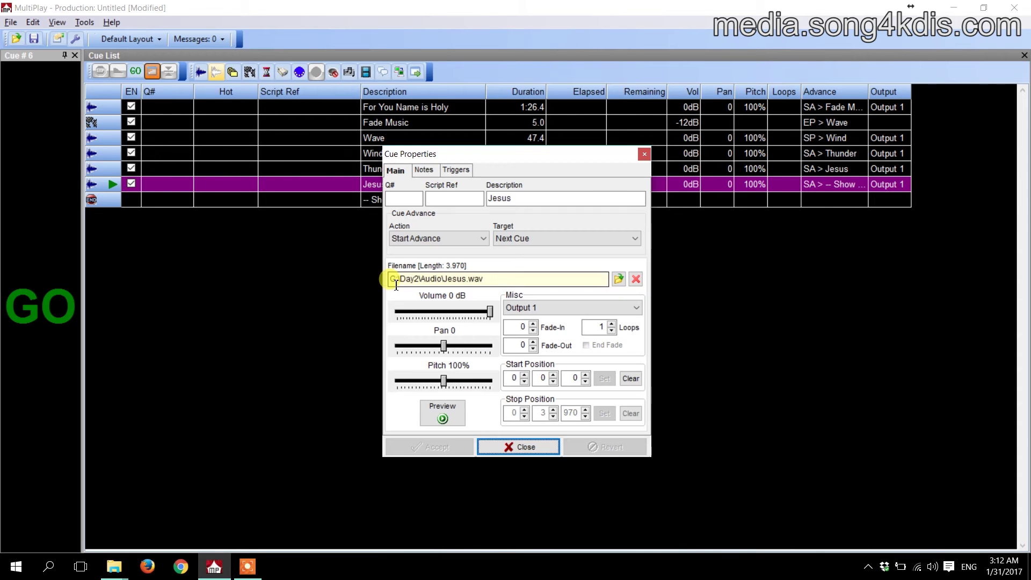
left_click(450, 239)
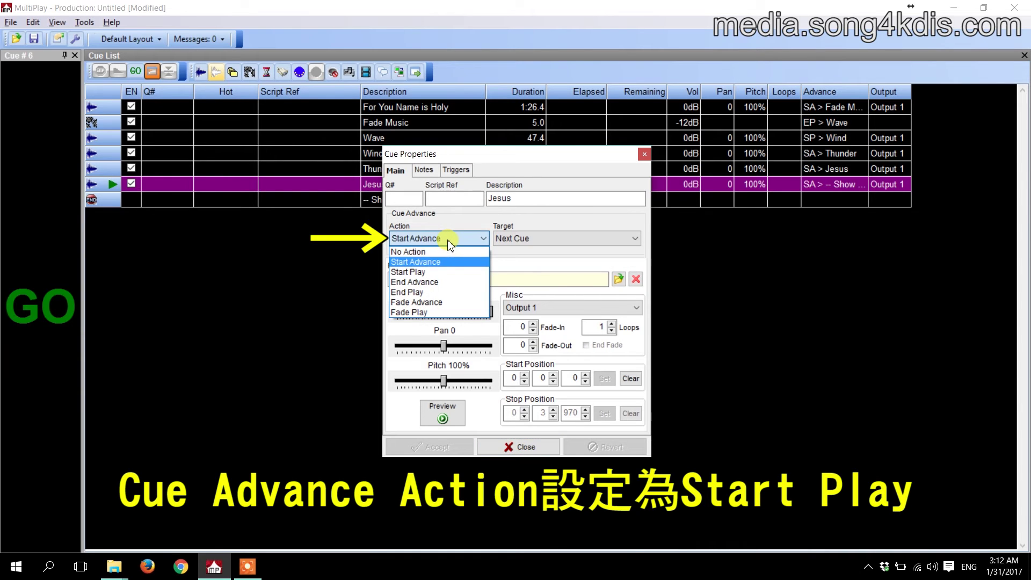
left_click(436, 272)
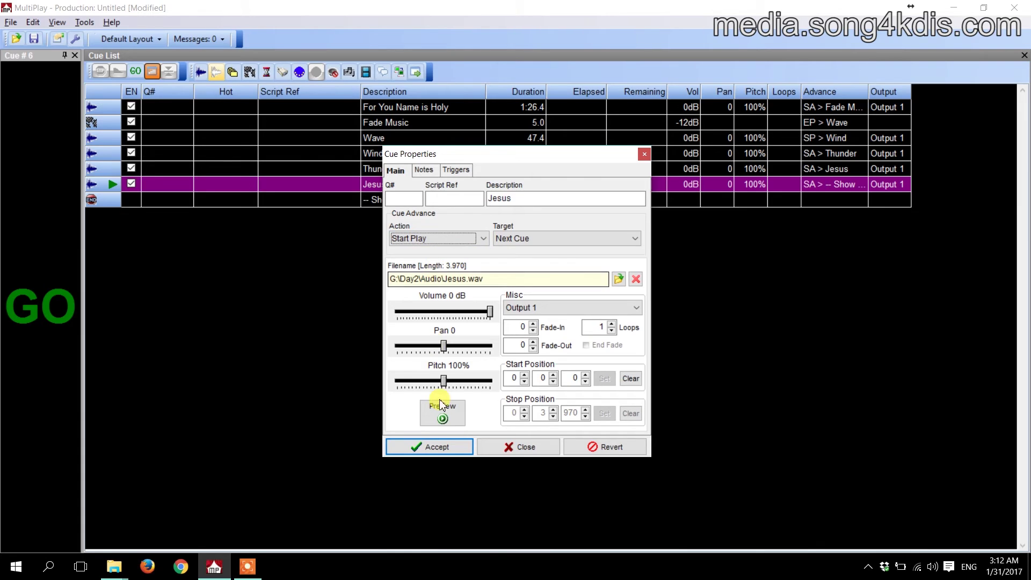
left_click(448, 445)
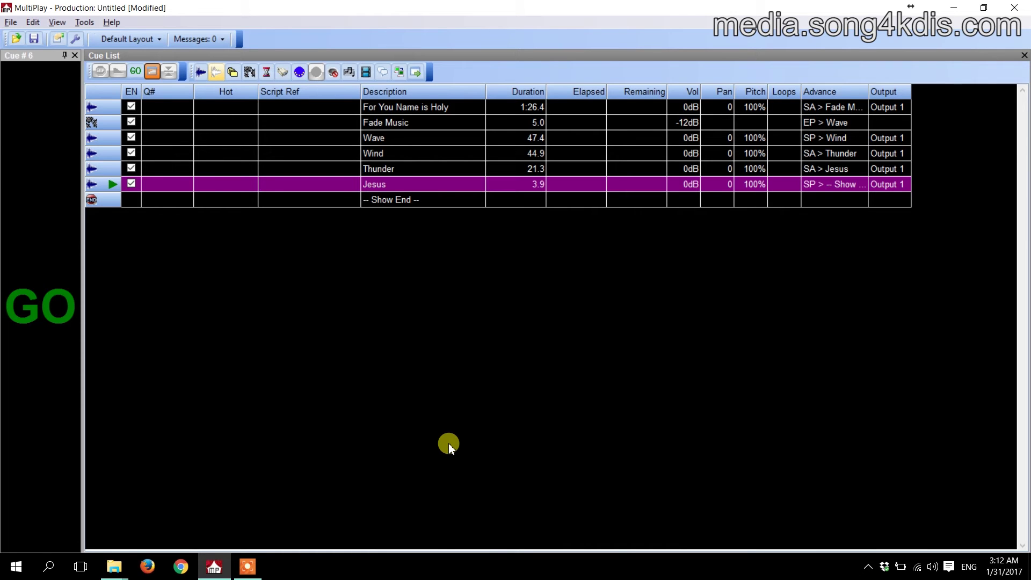
Insert a Wait cue between Jesus and Show End, set its wait time to 2 seconds and accept the properties
left_click(266, 70)
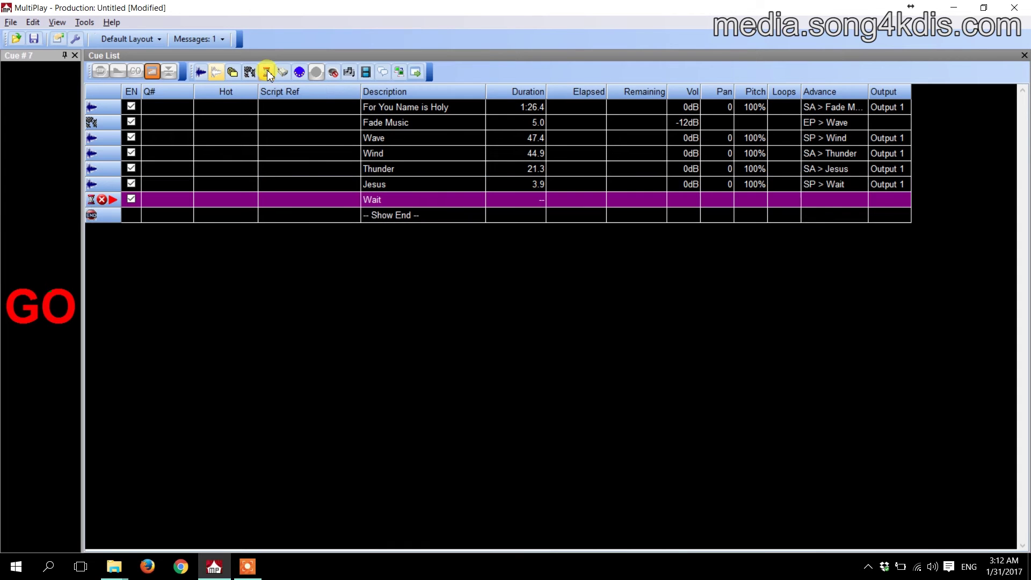
right_click(372, 199)
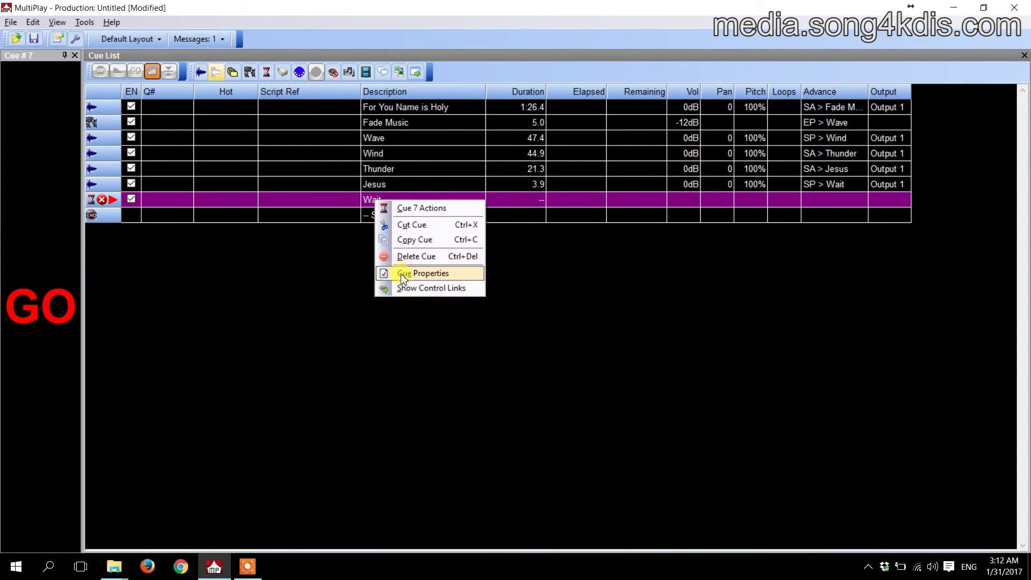
left_click(422, 272)
left_click(450, 277)
left_click(450, 277)
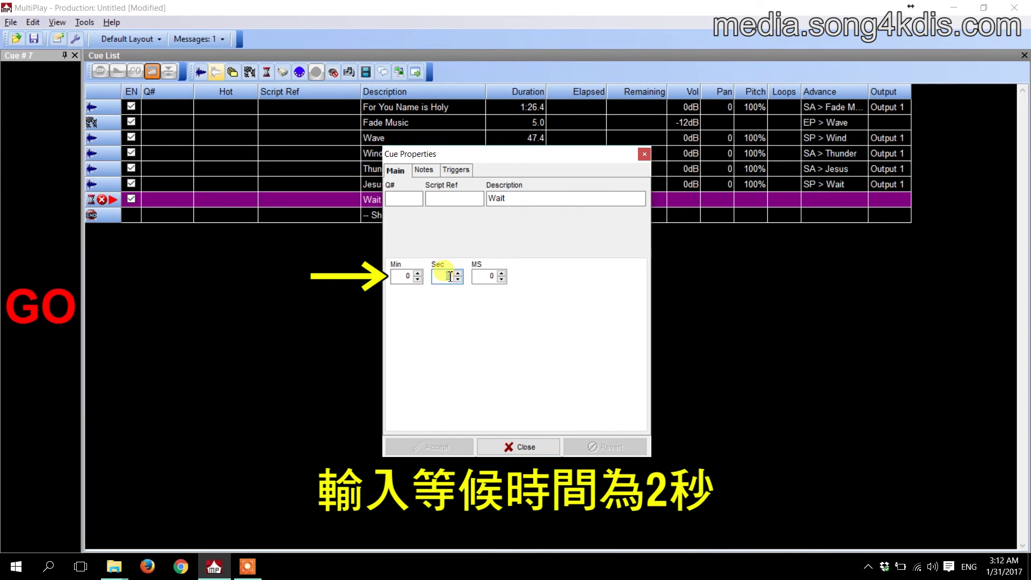
type("2")
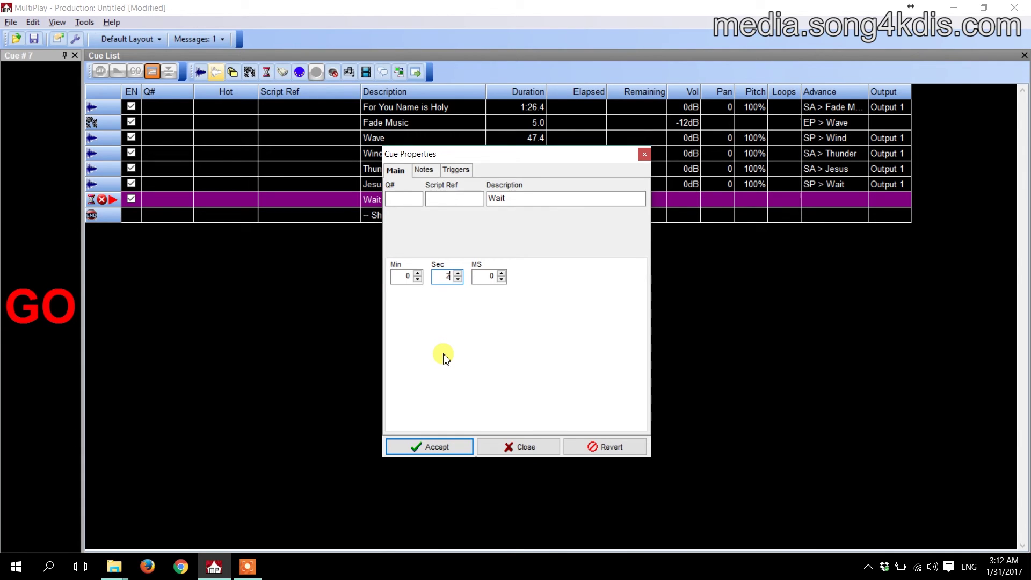
left_click(420, 447)
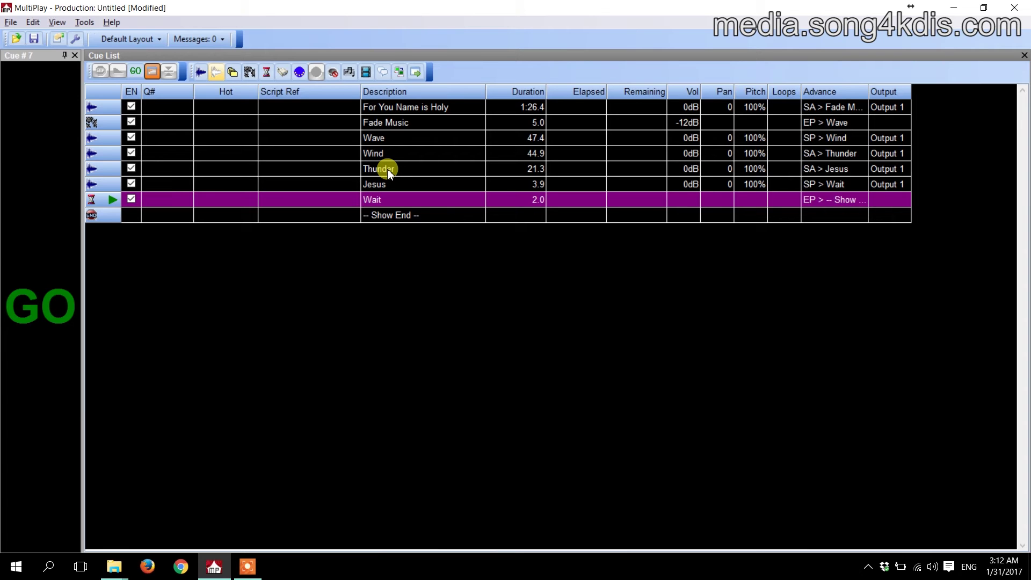
Insert three control cues between the Wait cue and Show End
left_click(249, 72)
left_click(250, 72)
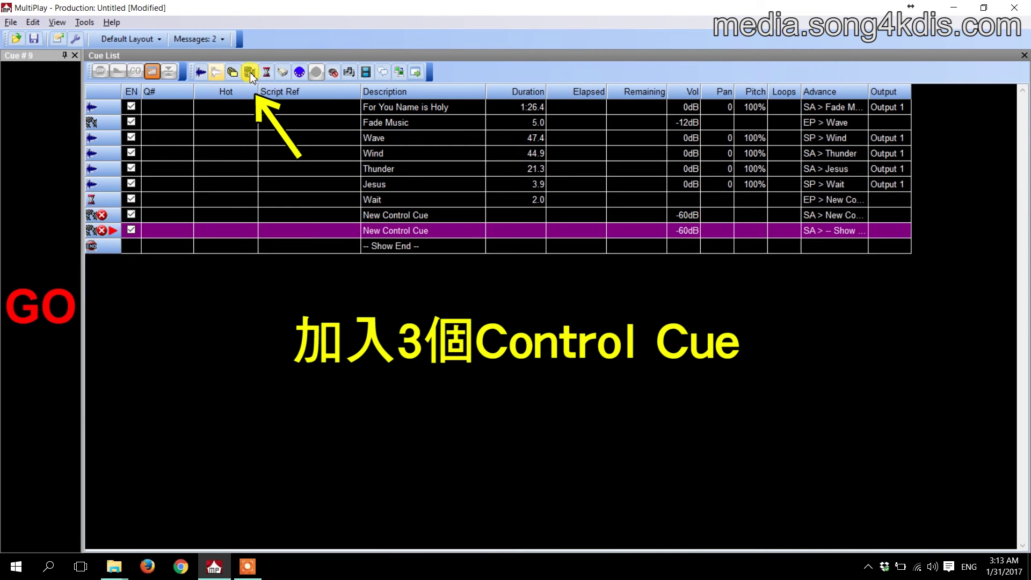
left_click(249, 72)
Open the properties of the first new control cue after Wait and set its description to Fade Wave
mouse_move(385, 216)
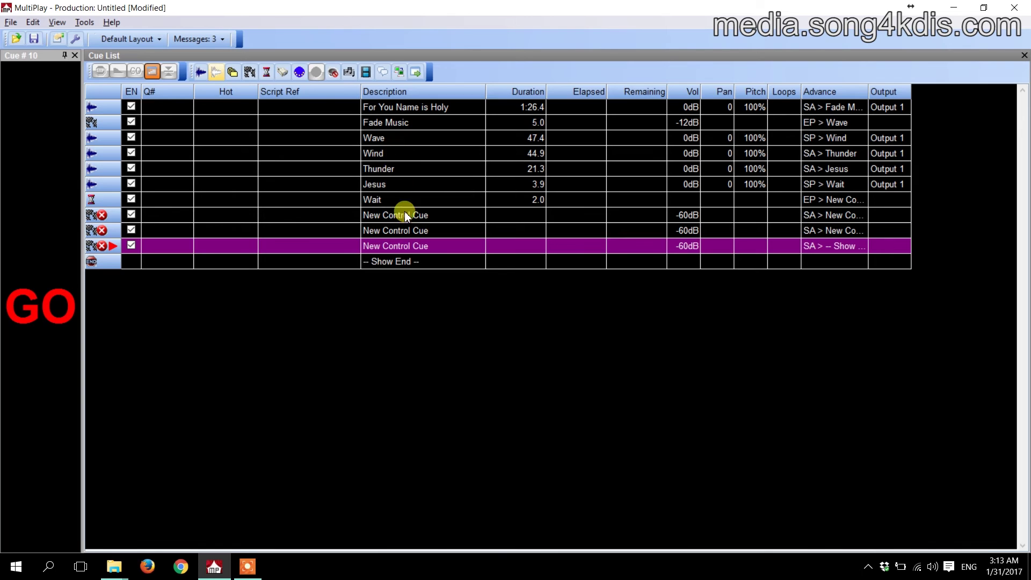
left_click(385, 215)
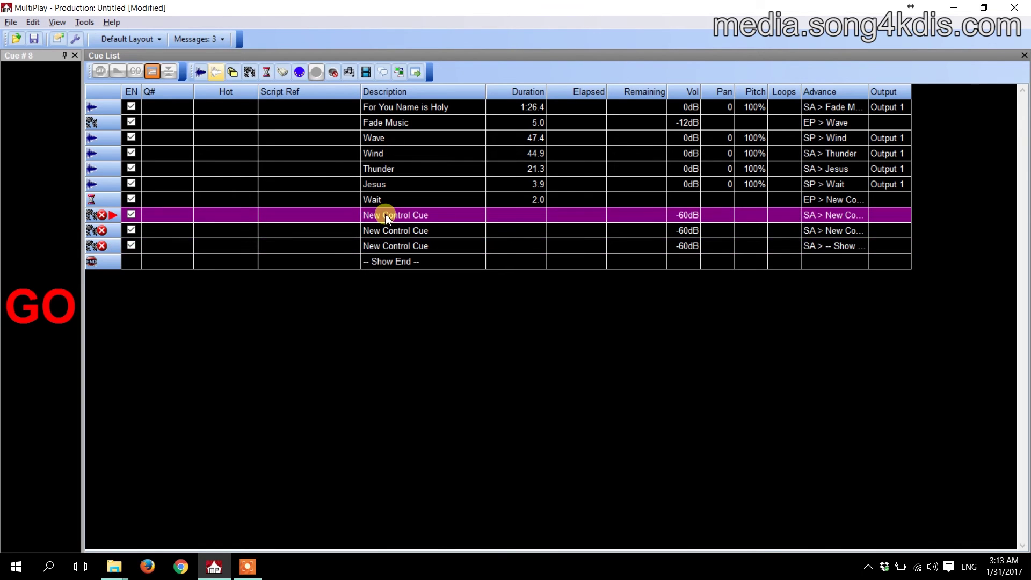
right_click(385, 214)
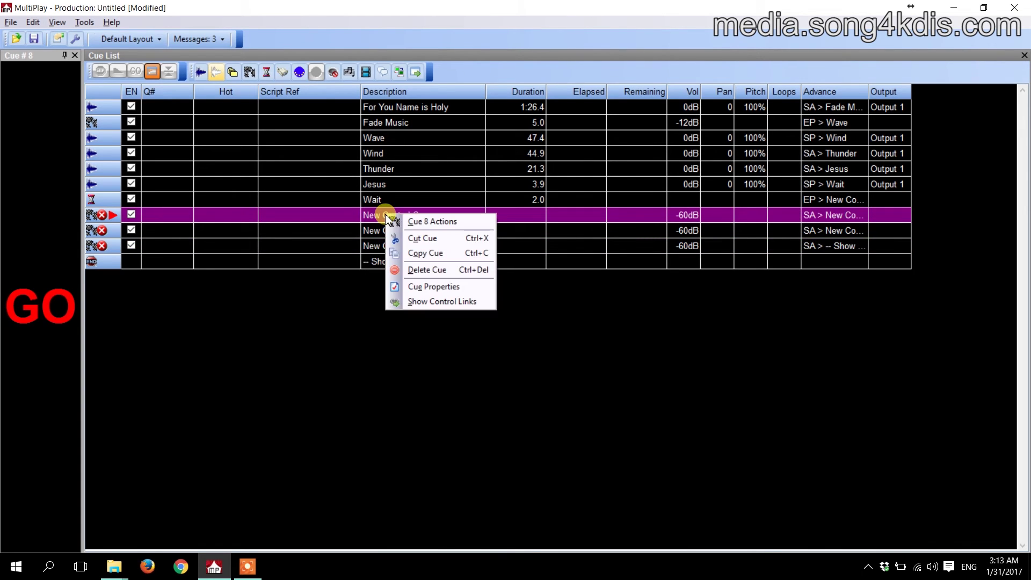
left_click(407, 286)
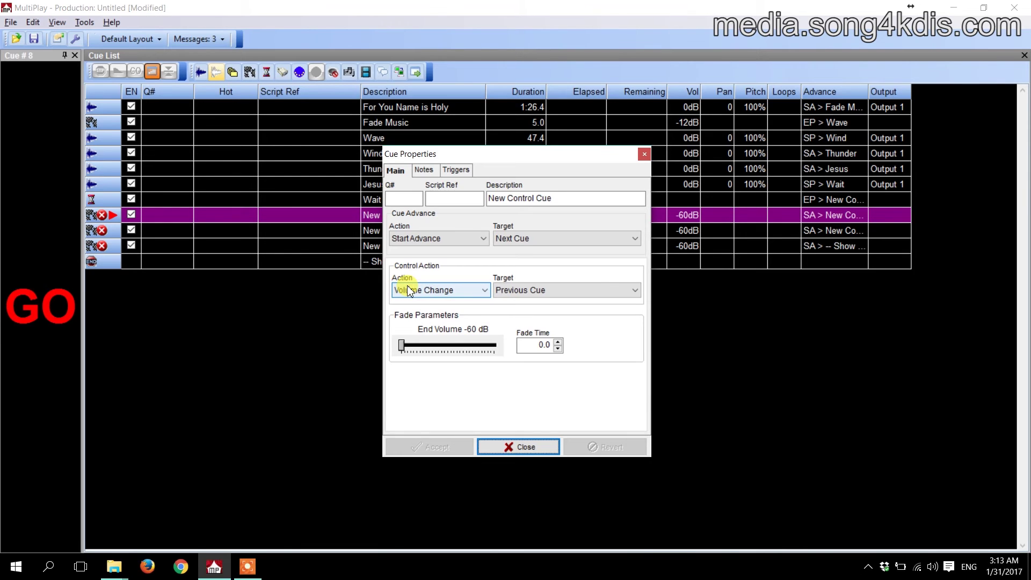
left_click_drag(537, 153, 709, 202)
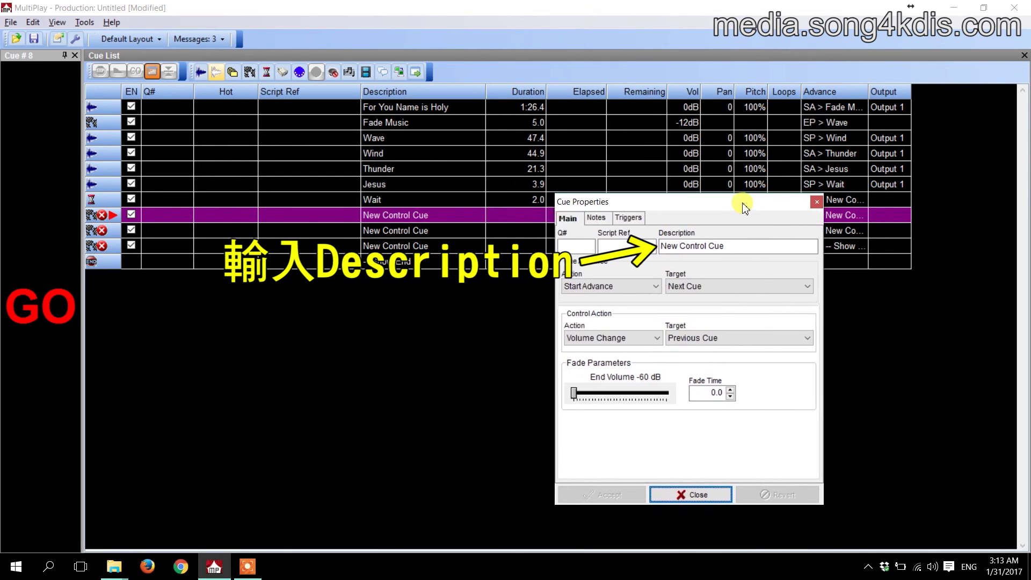
left_click(743, 247)
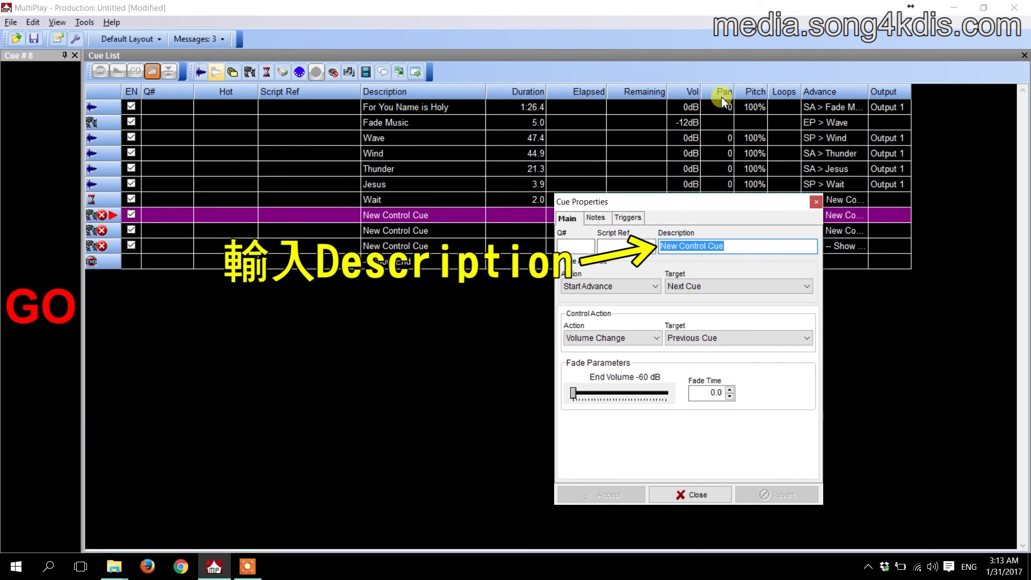
type("Fade ")
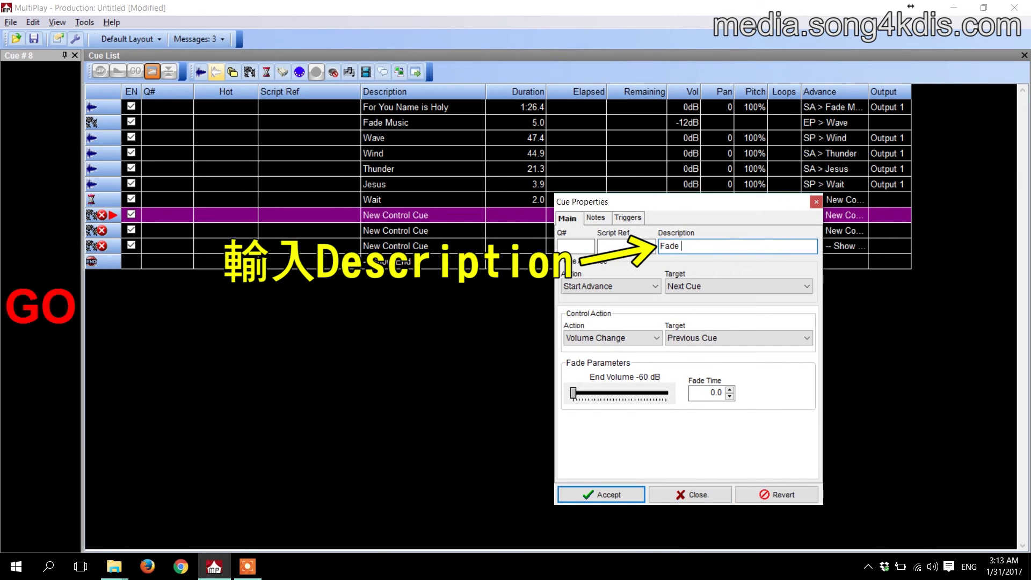
type("Wave")
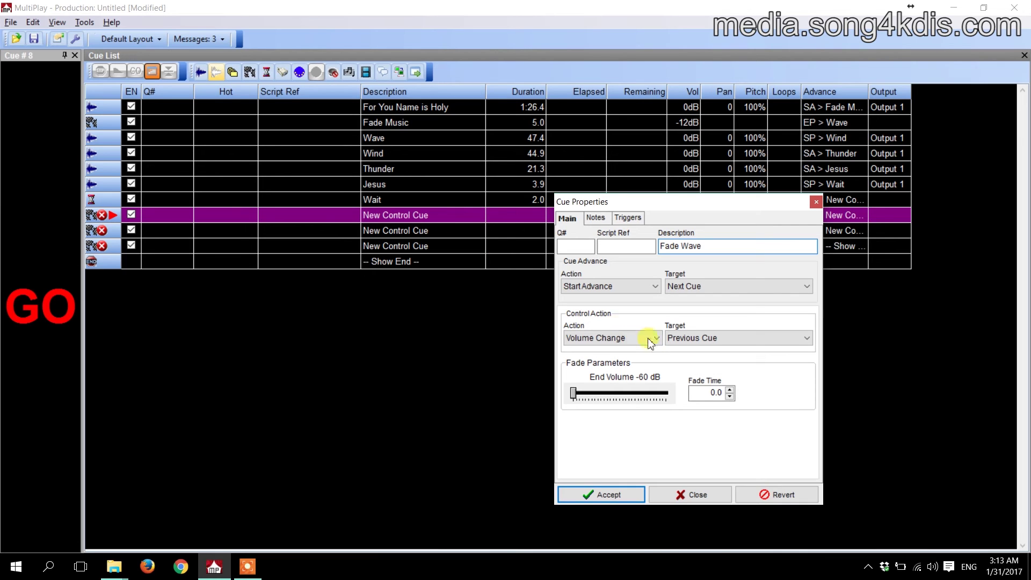
Set the Fade Wave cue's advance action to Start Play with Next Cue as its target
left_click(580, 287)
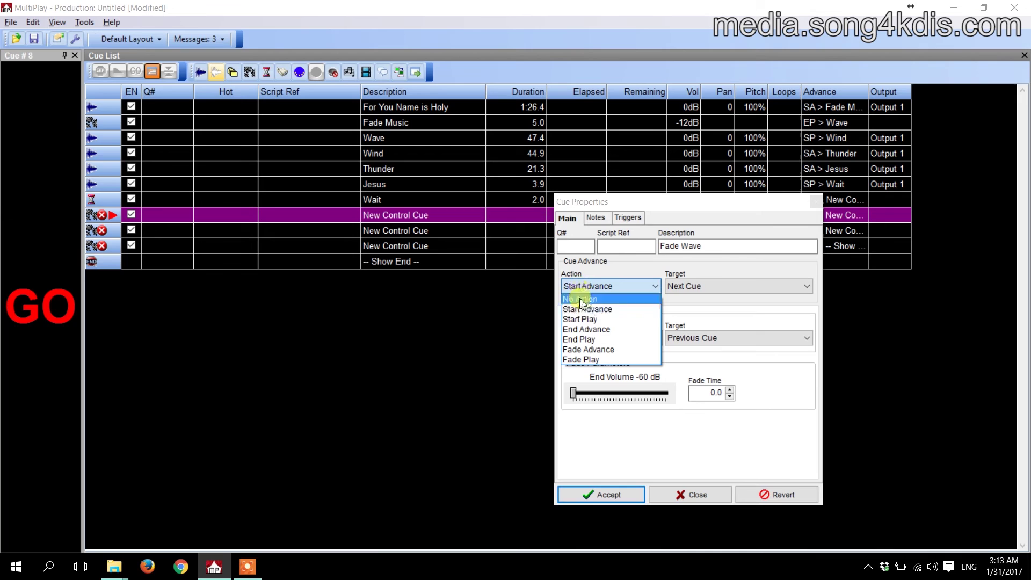
left_click(578, 319)
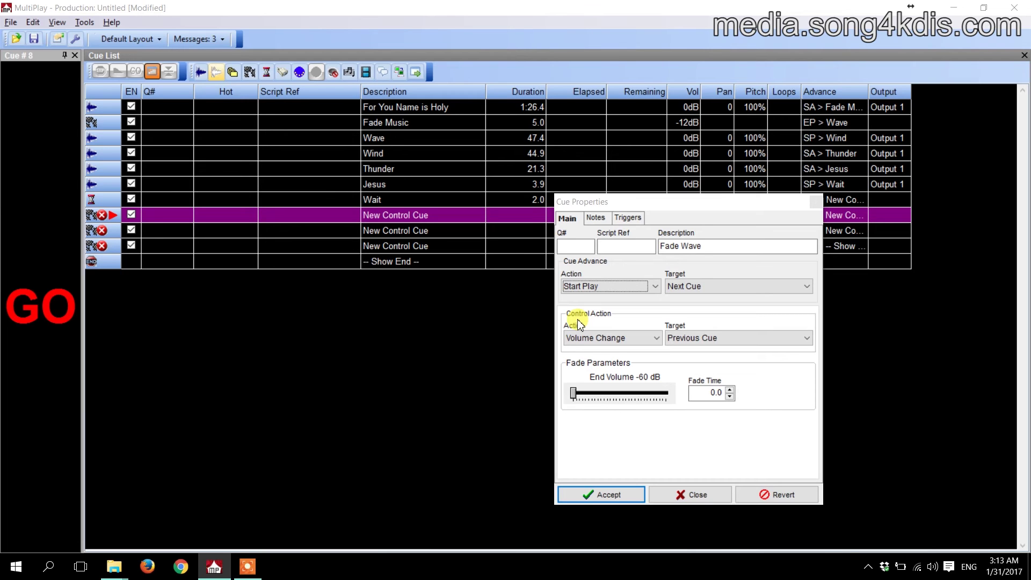
left_click(689, 287)
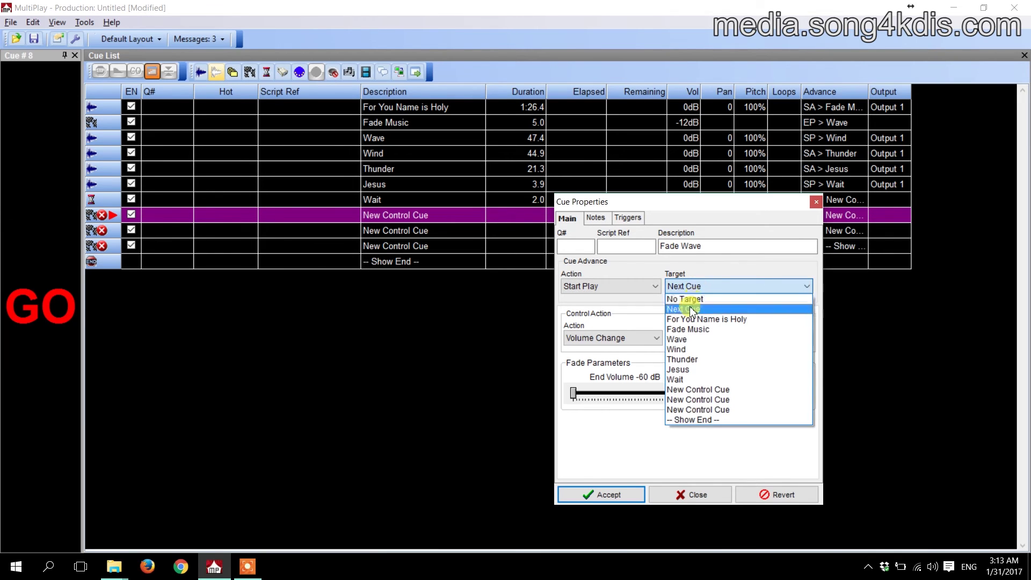
left_click(689, 307)
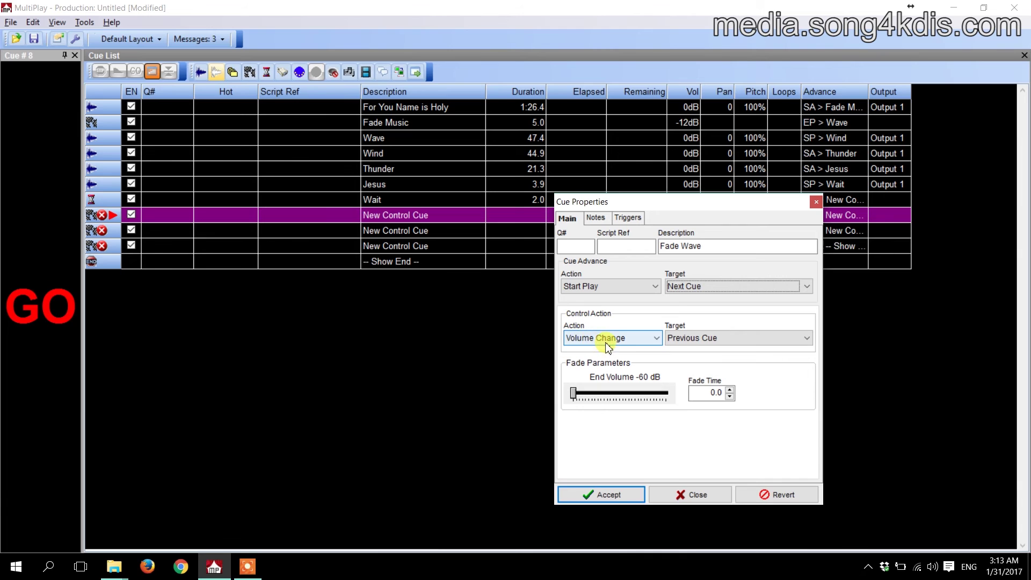
Target the Fade Wave cue's volume change at Wave with a fade time of 5 seconds and accept the properties
left_click(715, 339)
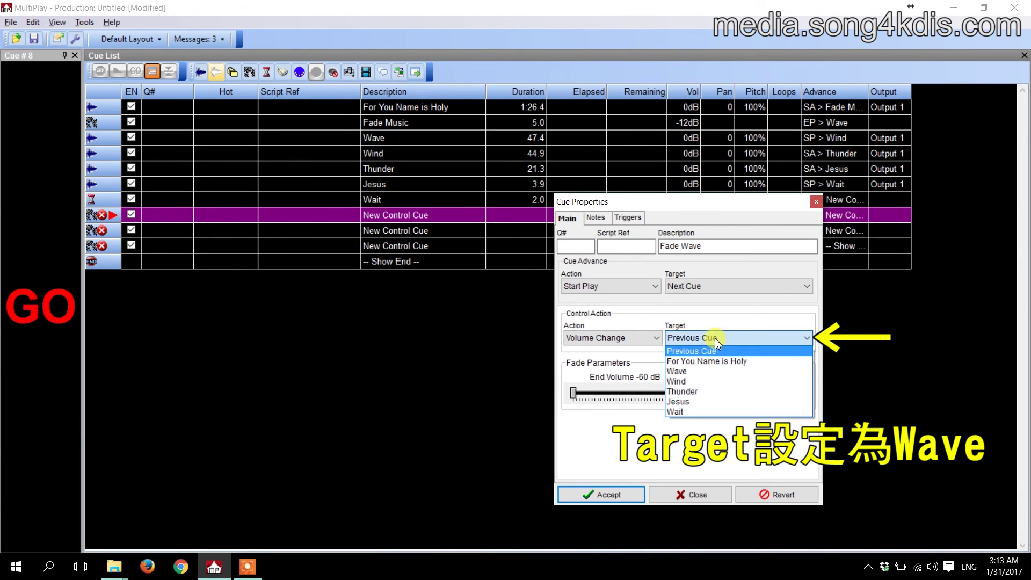
left_click(696, 376)
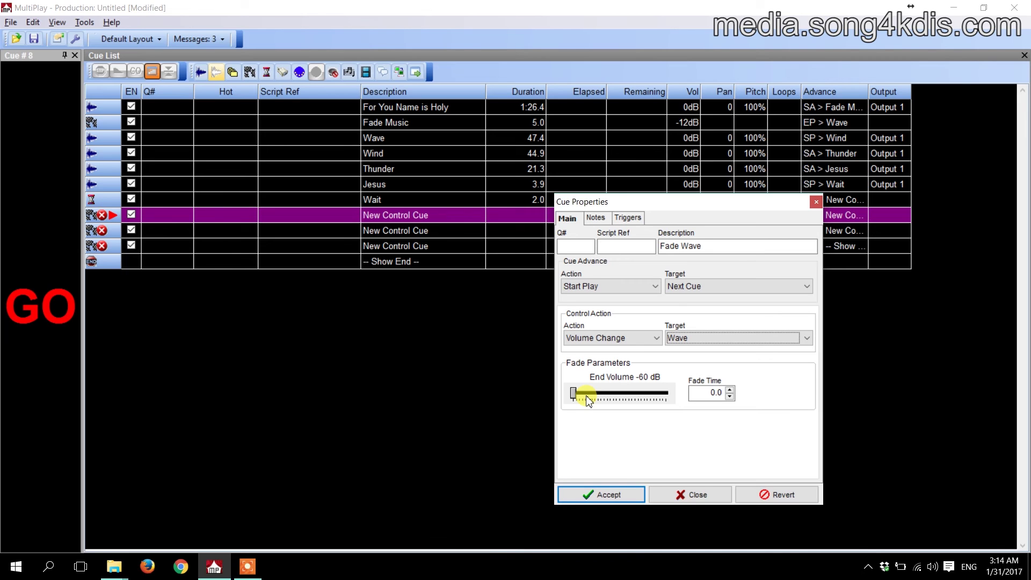
double_click(703, 393)
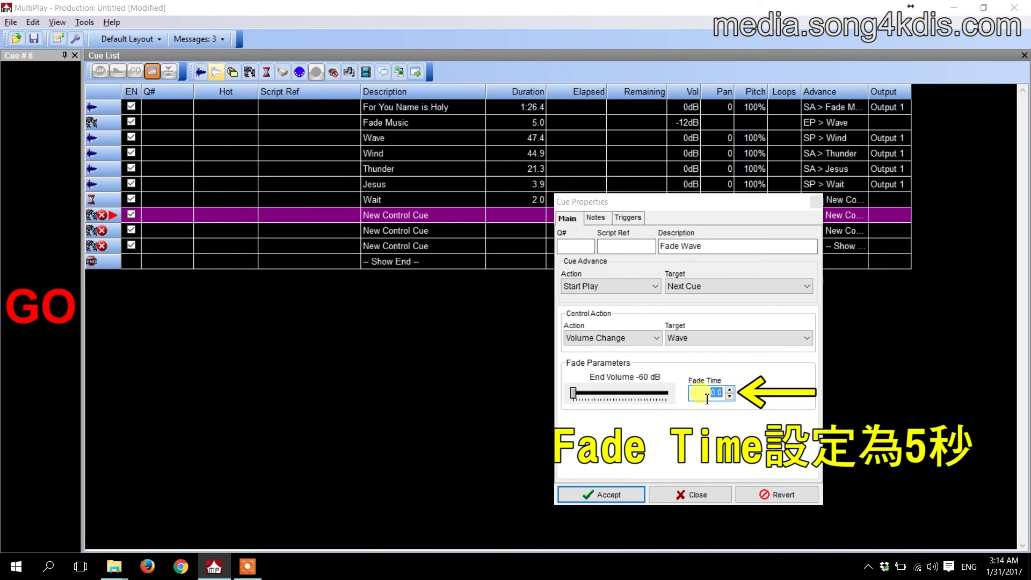
type("5")
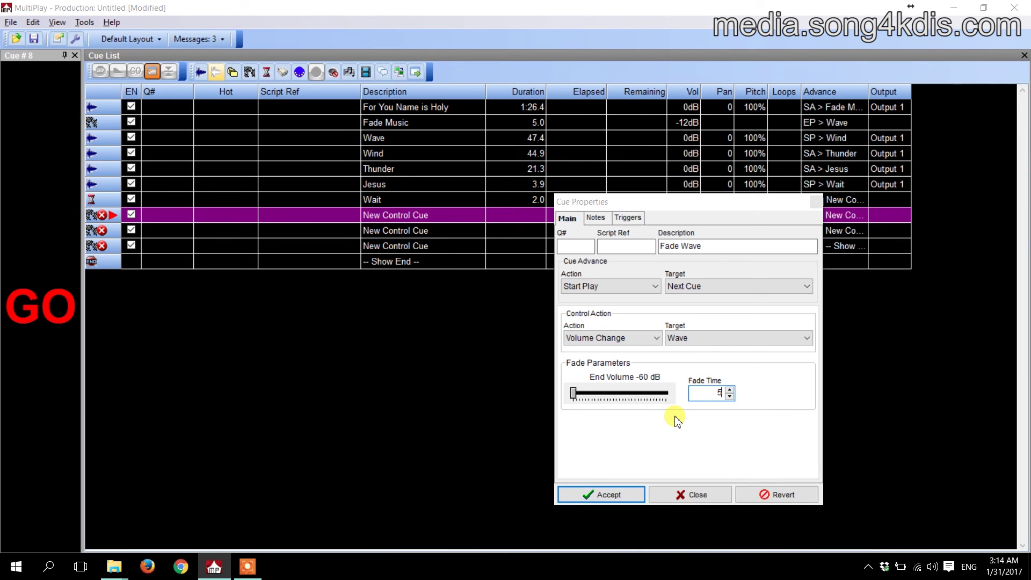
left_click(591, 487)
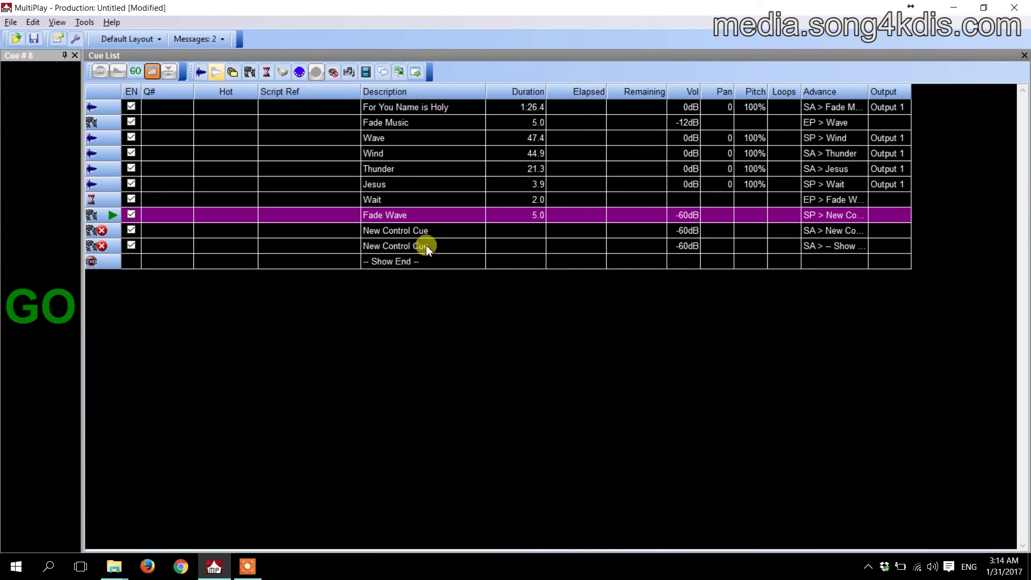
Open the properties of the new control cue directly after Fade Wave and set its description to Fade Wind
mouse_move(415, 233)
right_click(414, 231)
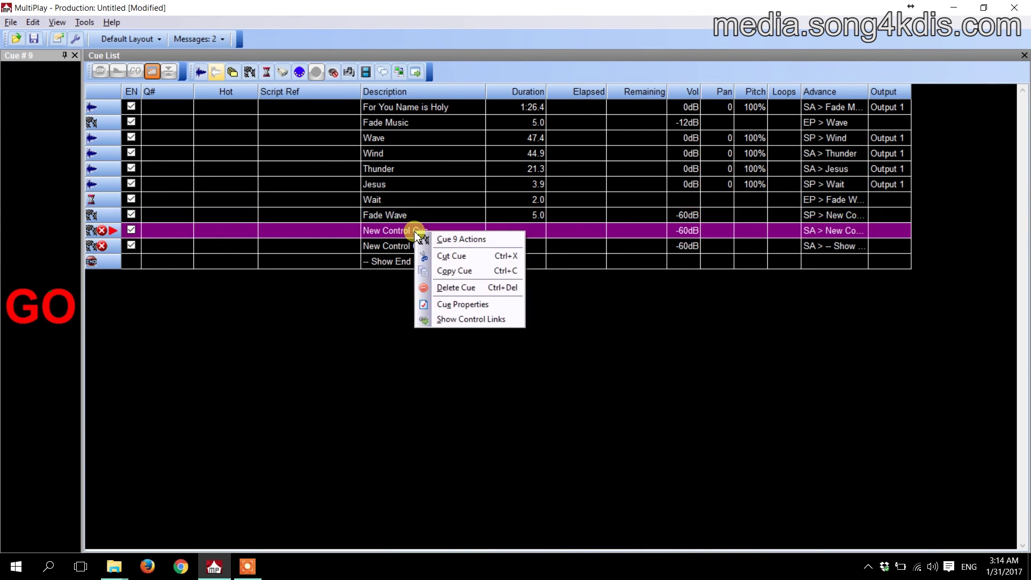
left_click(438, 304)
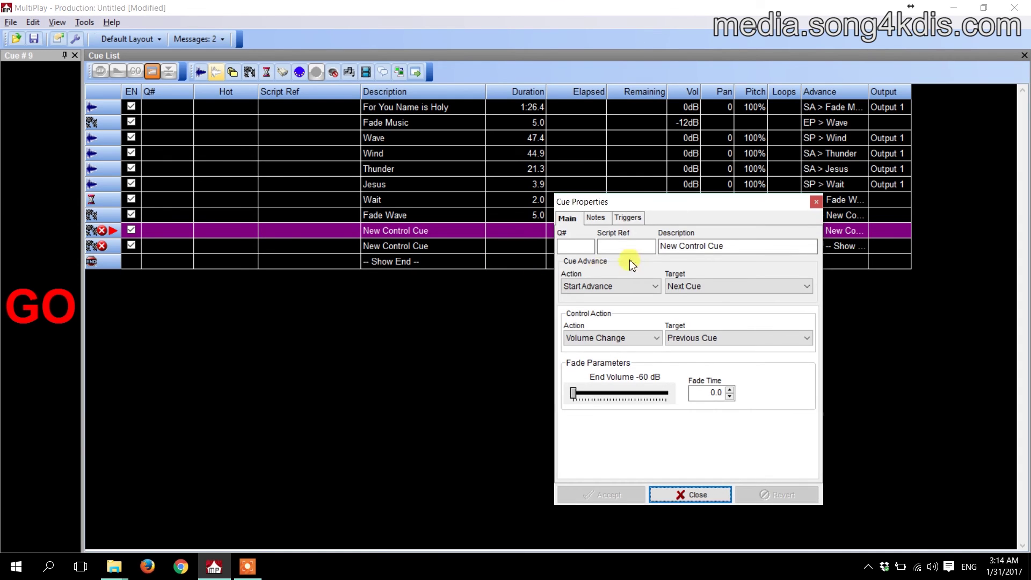
left_click(690, 246)
key("BackSpace")
type("Fade Wind")
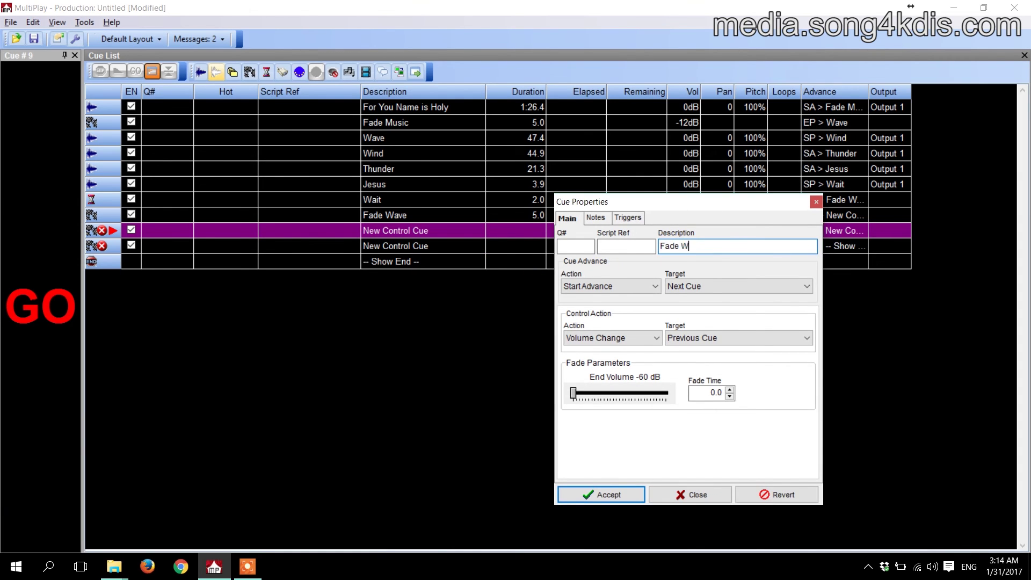
Set the Fade Wind cue's advance action to Start Play with Next Cue as its target
left_click(629, 290)
left_click(596, 320)
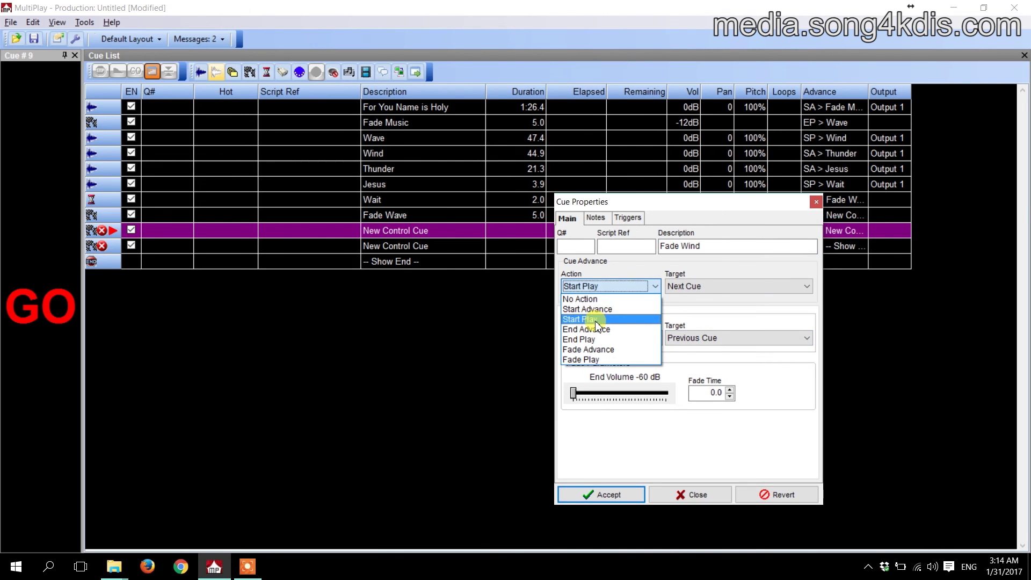
left_click(720, 290)
left_click(711, 309)
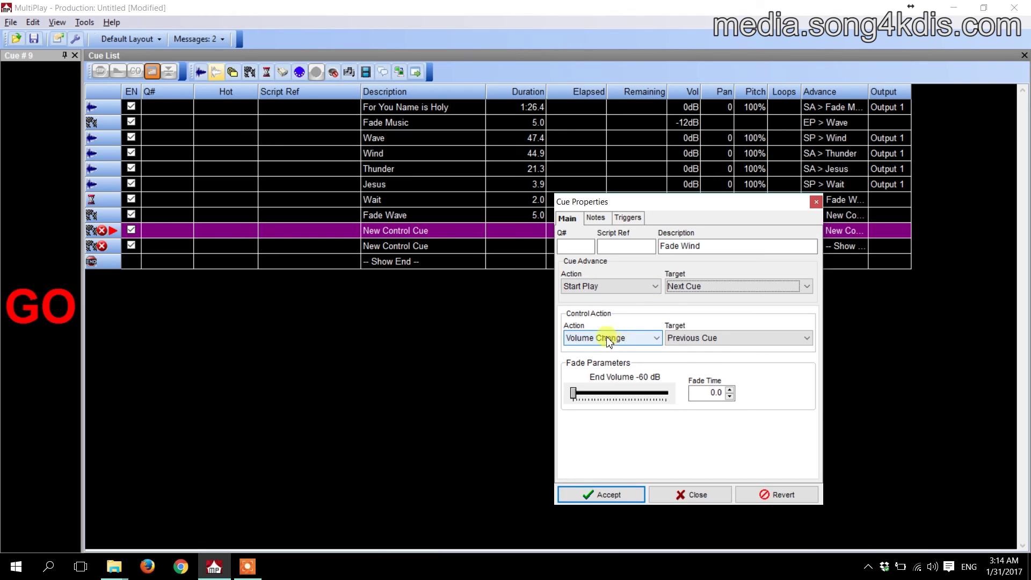
Target the Fade Wind cue's volume change at Wind with a fade time of 5 seconds and accept the properties
left_click(679, 340)
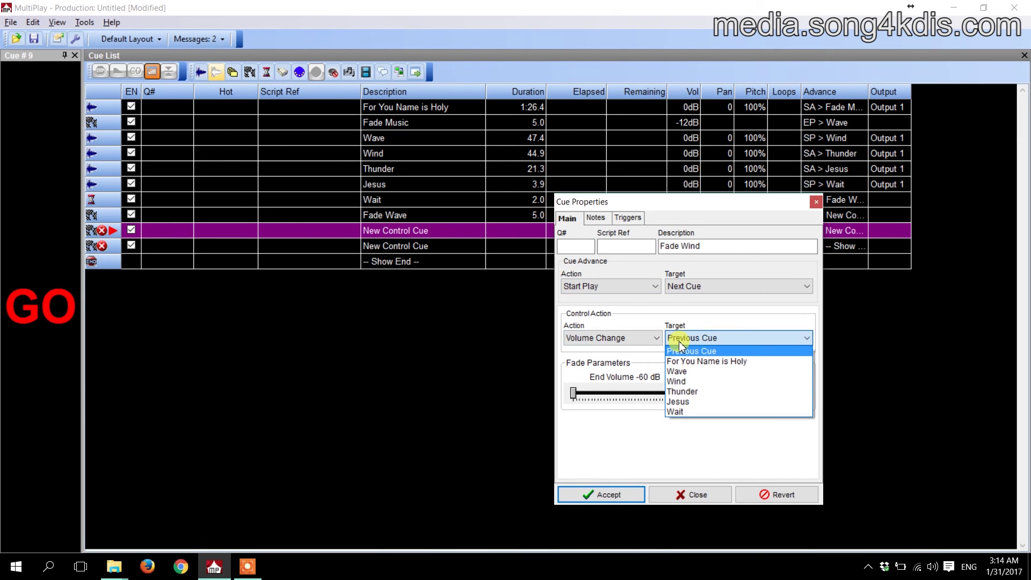
left_click(684, 382)
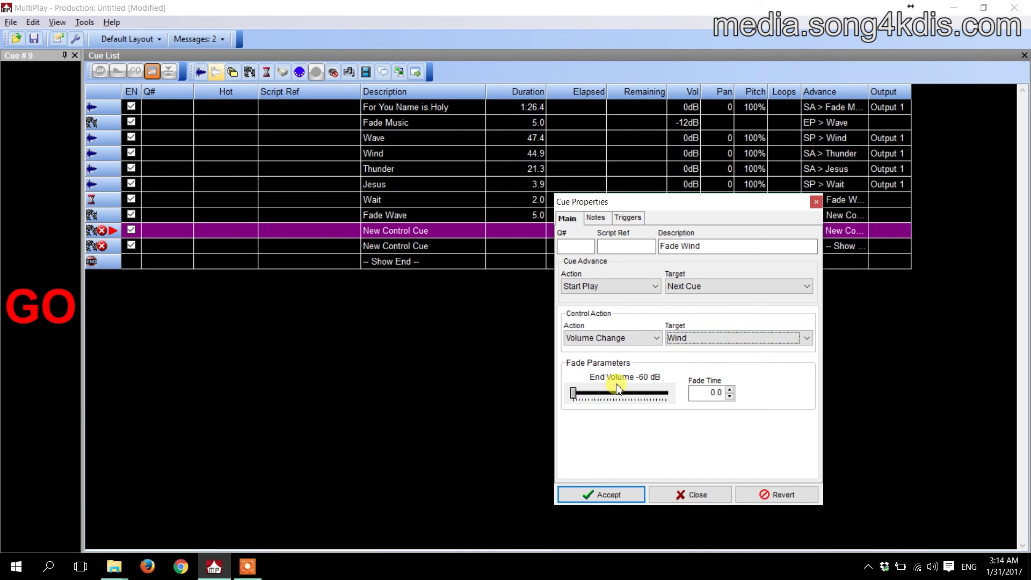
double_click(706, 394)
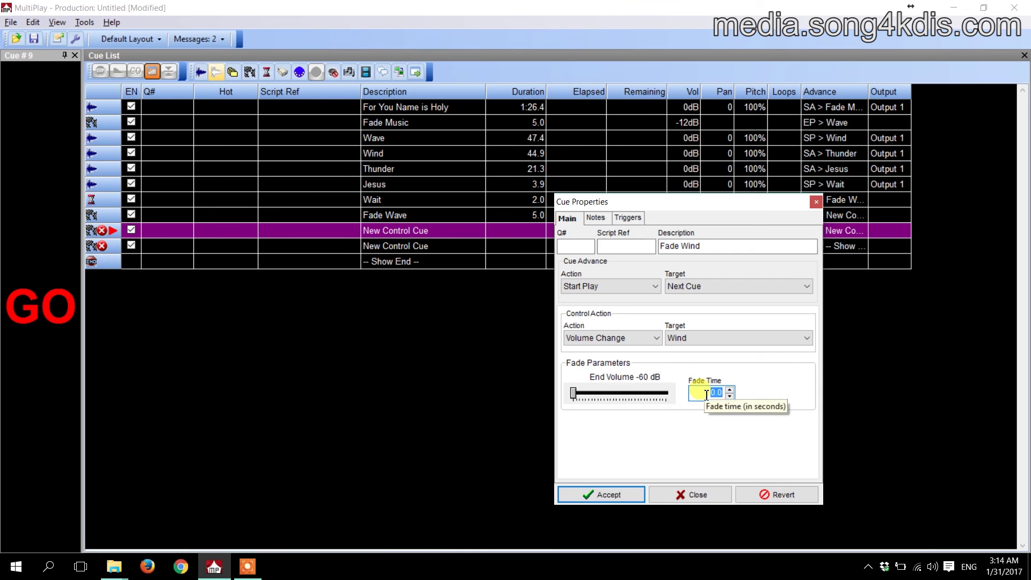
type("5")
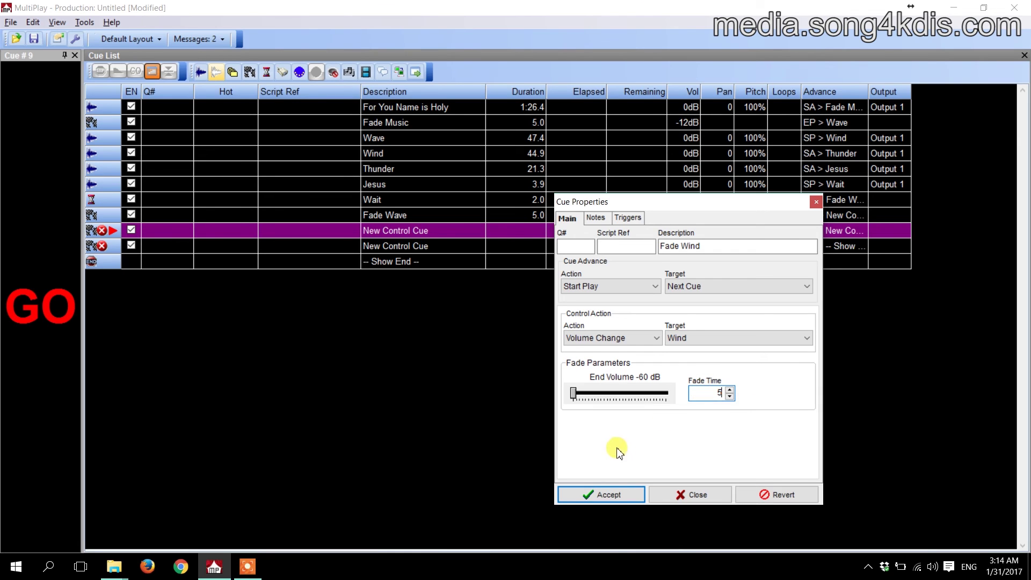
left_click(601, 498)
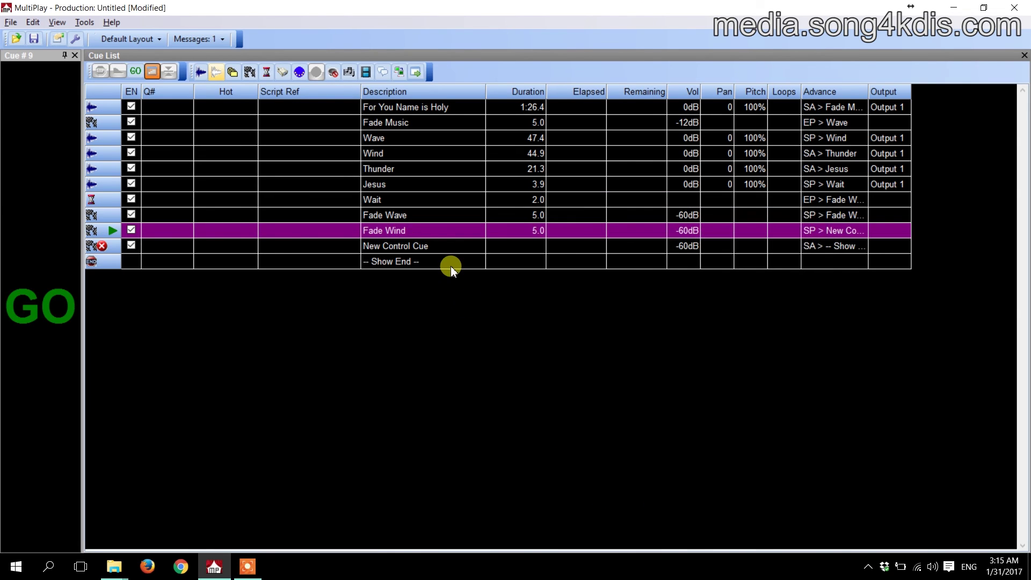
Open the properties of the new control cue directly after Fade Wind and set its description to Fade Thunder
right_click(396, 246)
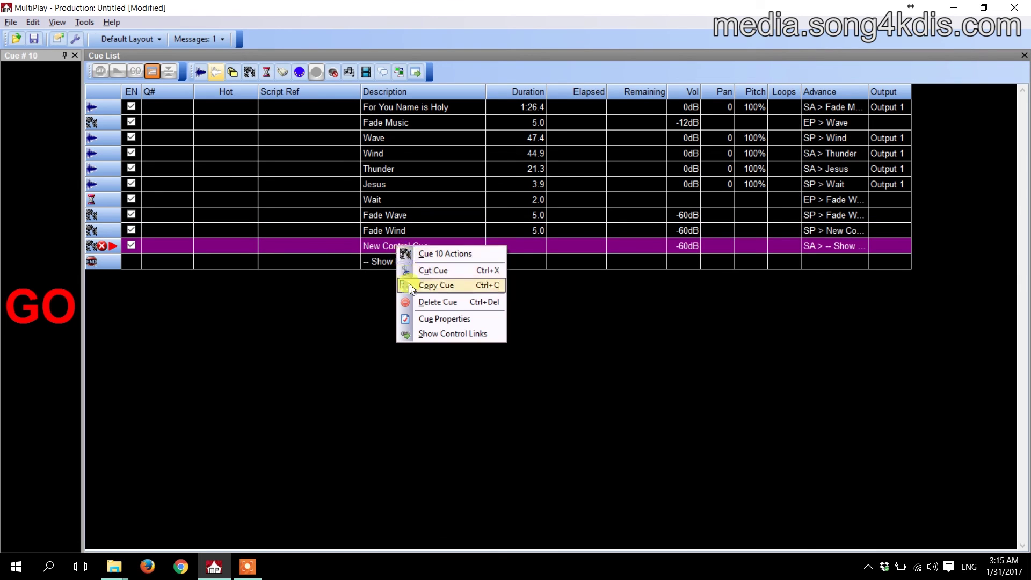
left_click(430, 318)
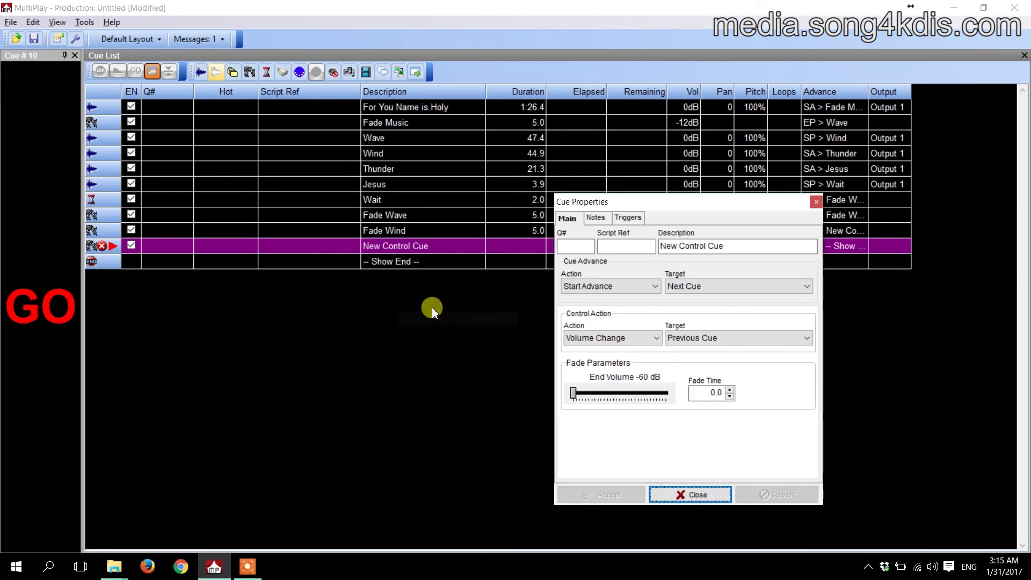
left_click(721, 246)
type("Fad")
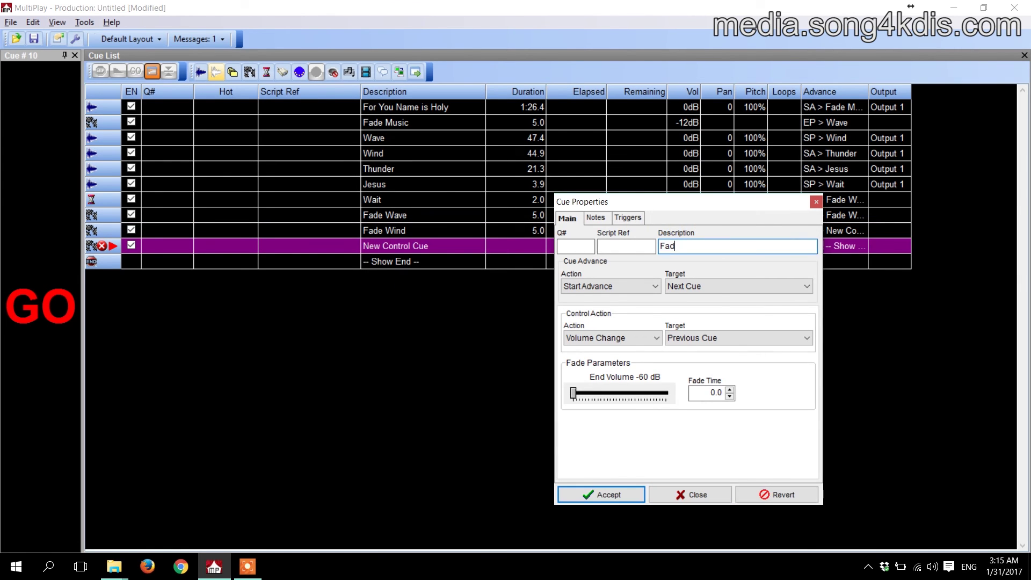
type("e Thunder")
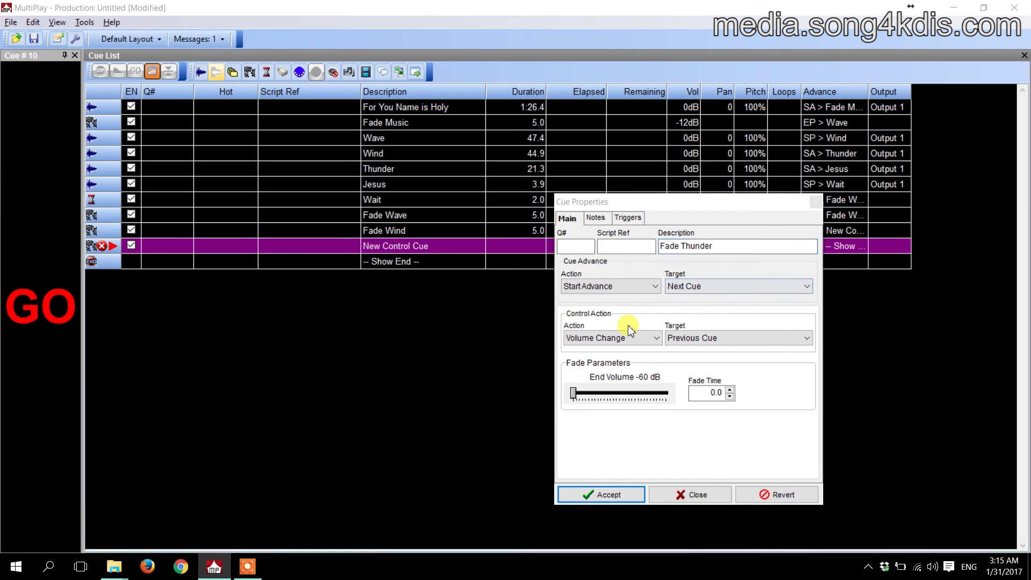
Target the Fade Thunder cue's volume change at Thunder with a fade time of 5 seconds and accept the properties
left_click(681, 338)
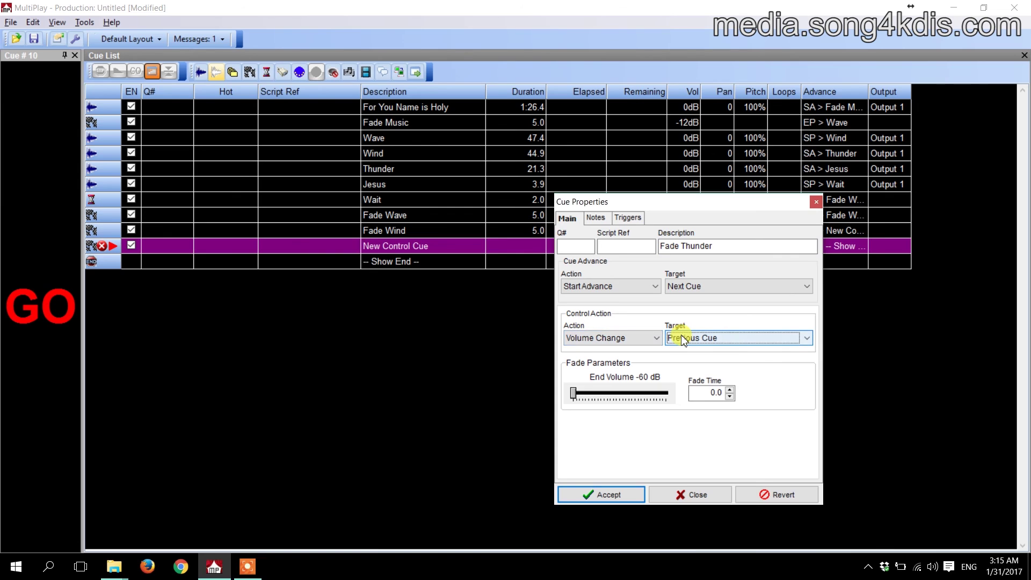
left_click(680, 337)
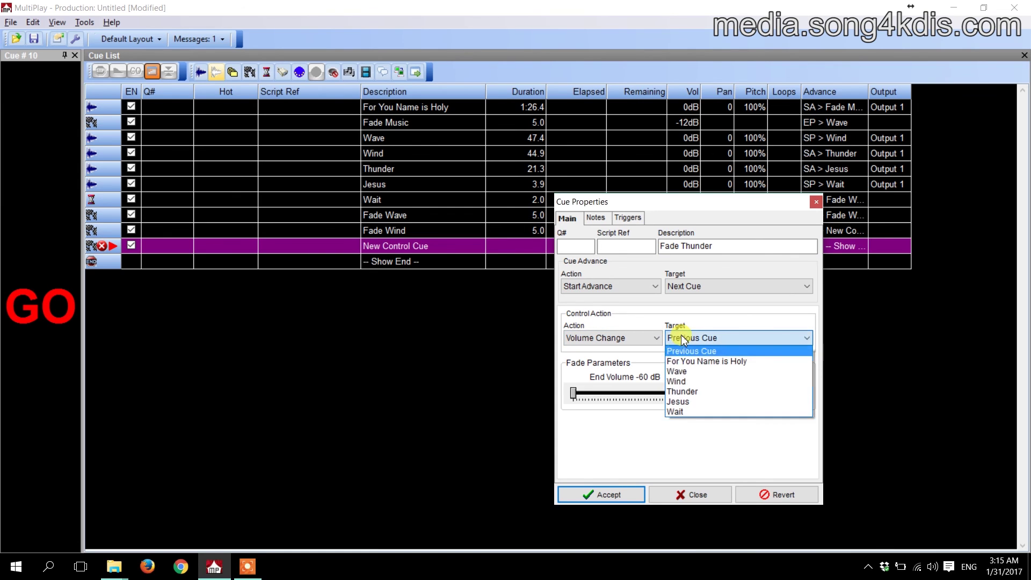
left_click(681, 391)
double_click(707, 394)
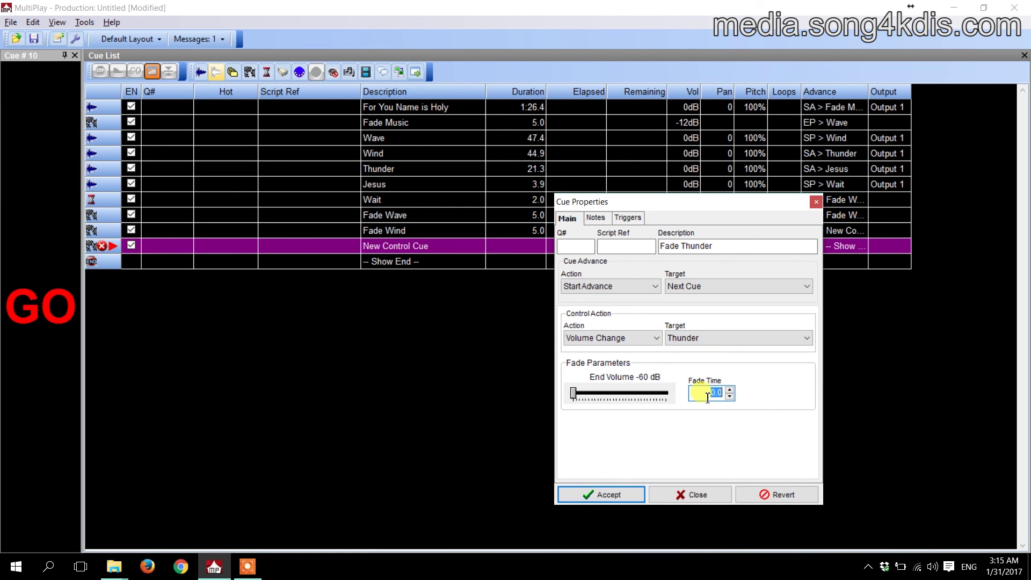
type("5")
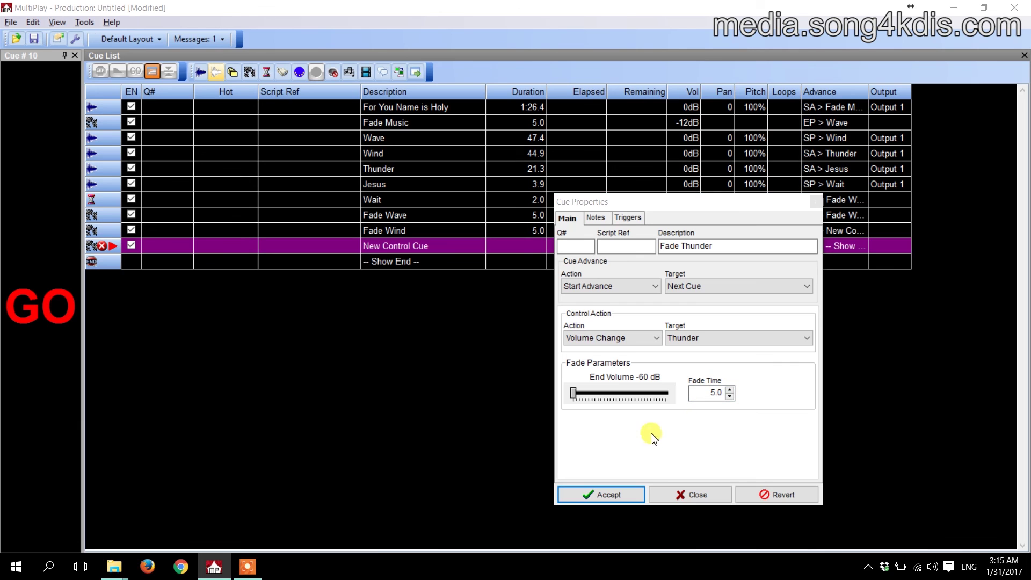
left_click(597, 504)
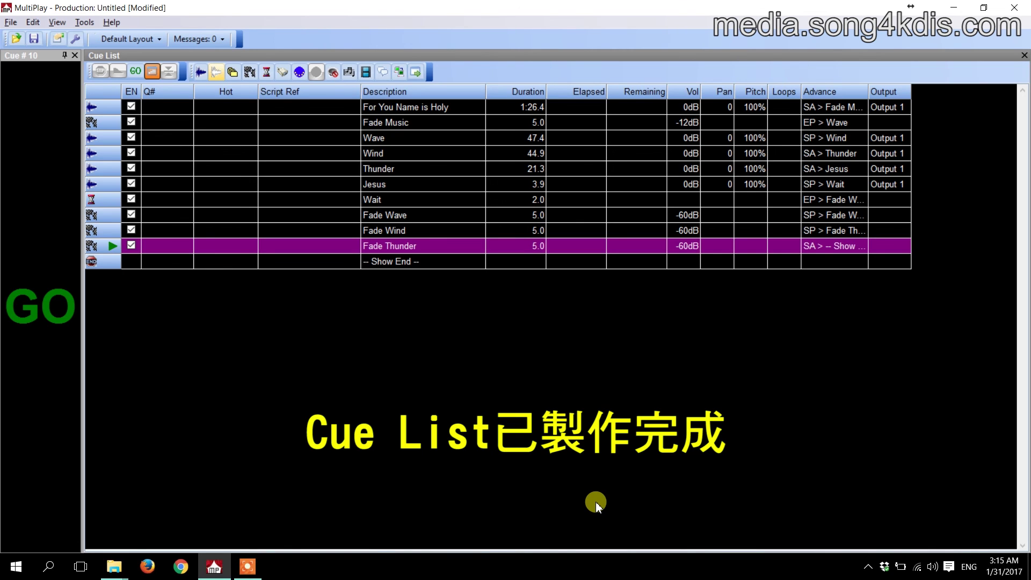
Run the show from the For You Name is Holy cue, manually triggering the Fade Music, Thunder and Jesus cues in turn
left_click(446, 107)
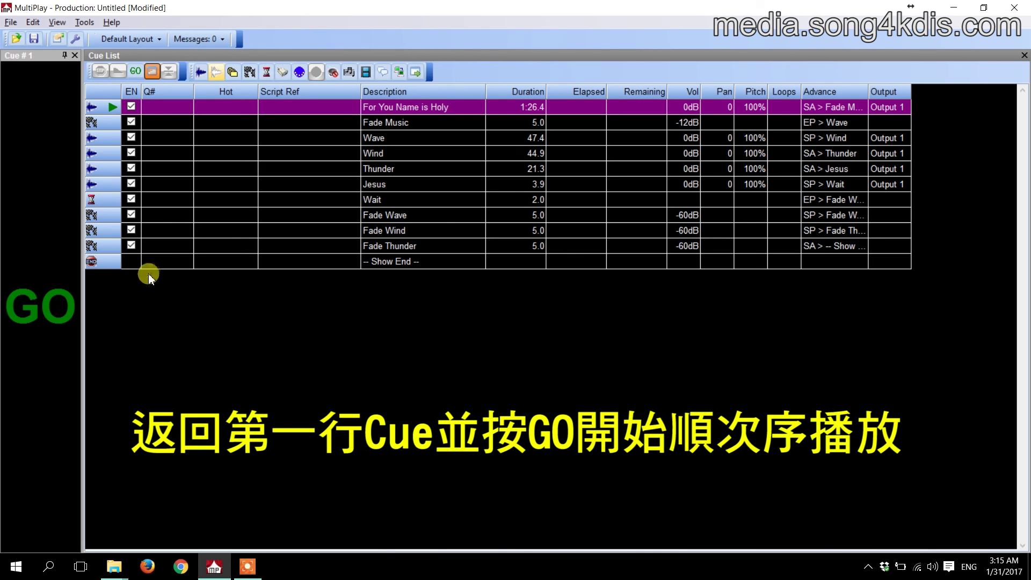
left_click(55, 295)
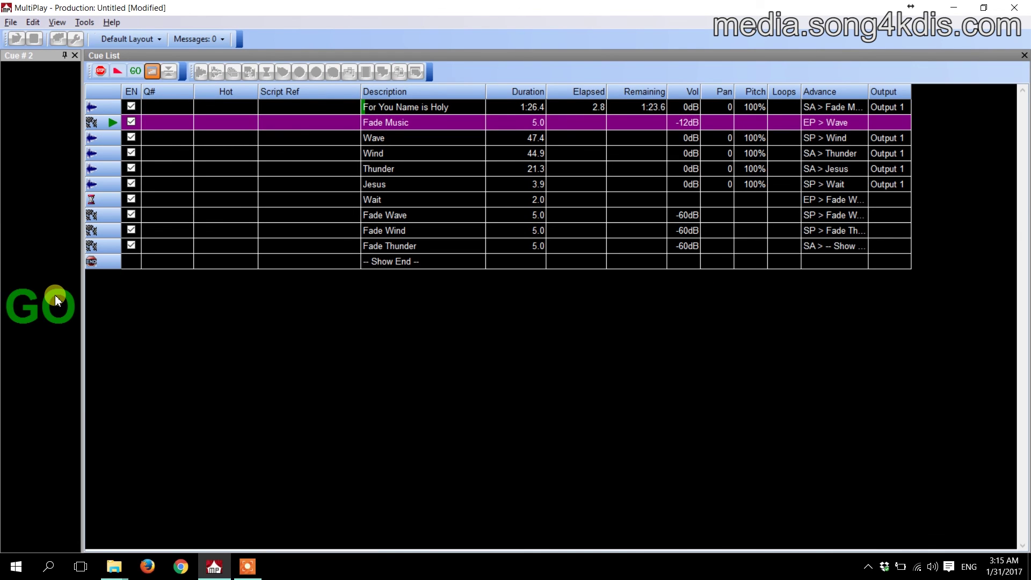
left_click(55, 294)
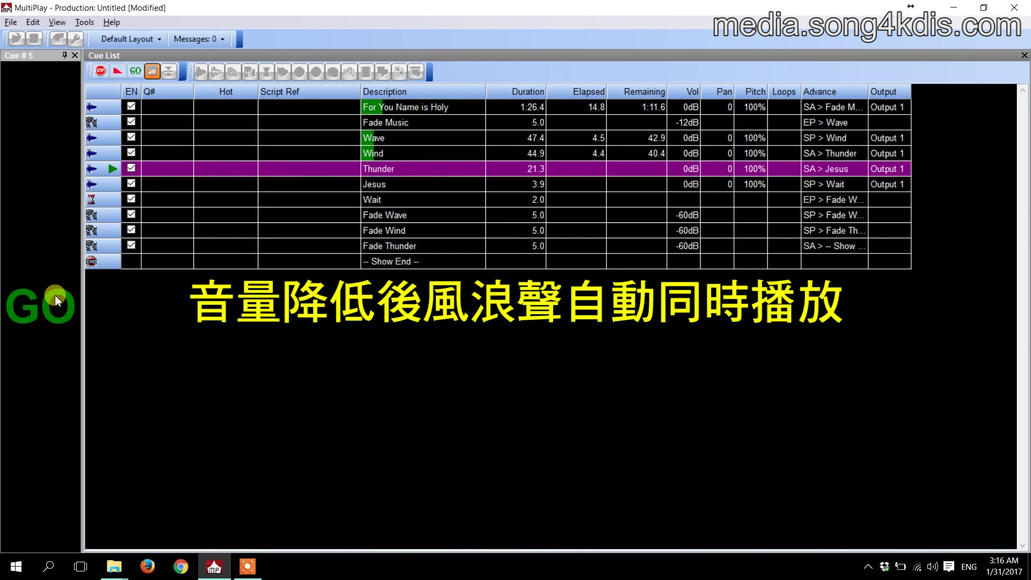
left_click(55, 295)
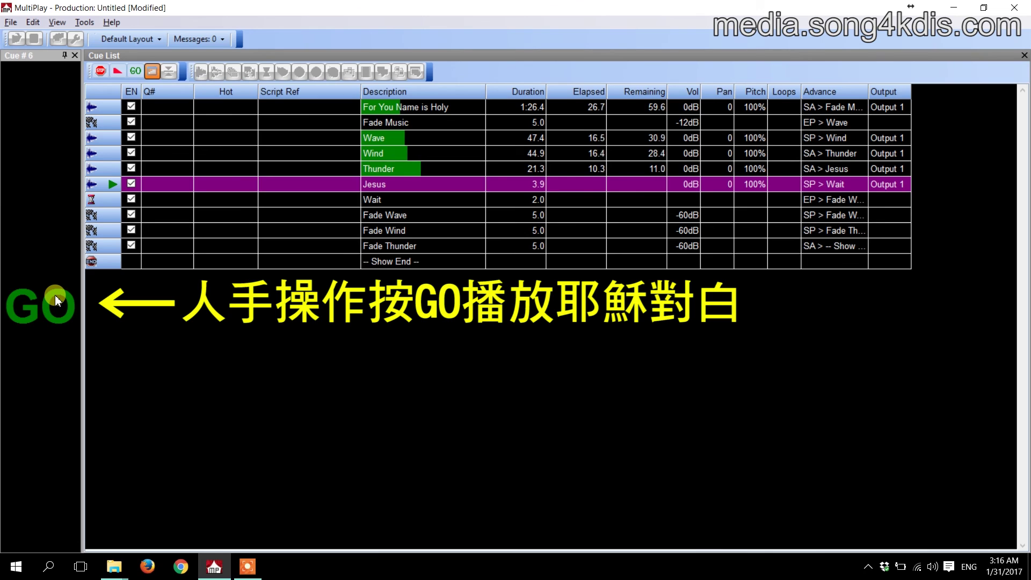
left_click(55, 295)
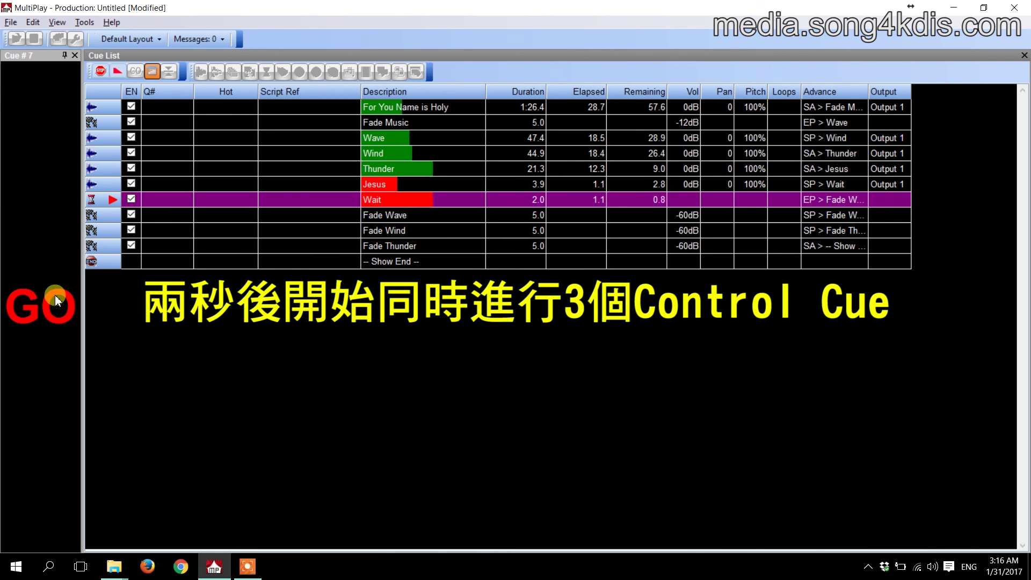